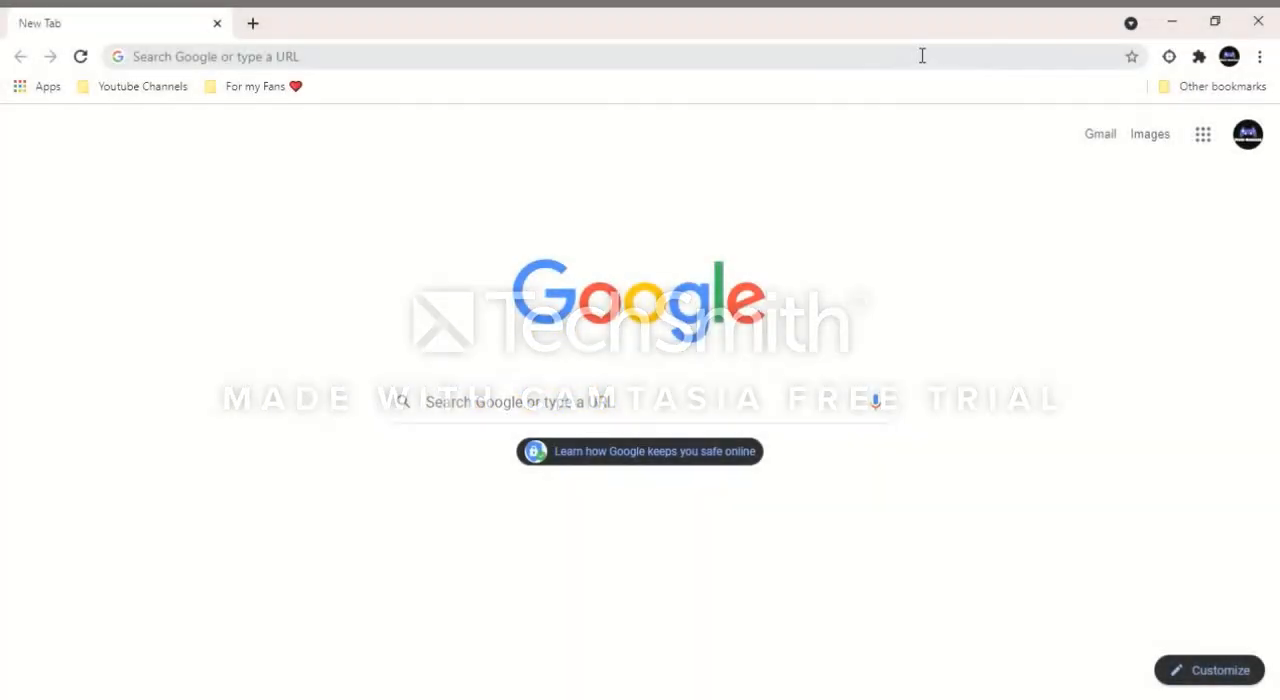
Step: Search the web for google sheets
{"action": "left_click", "coordinate": [922, 56]}
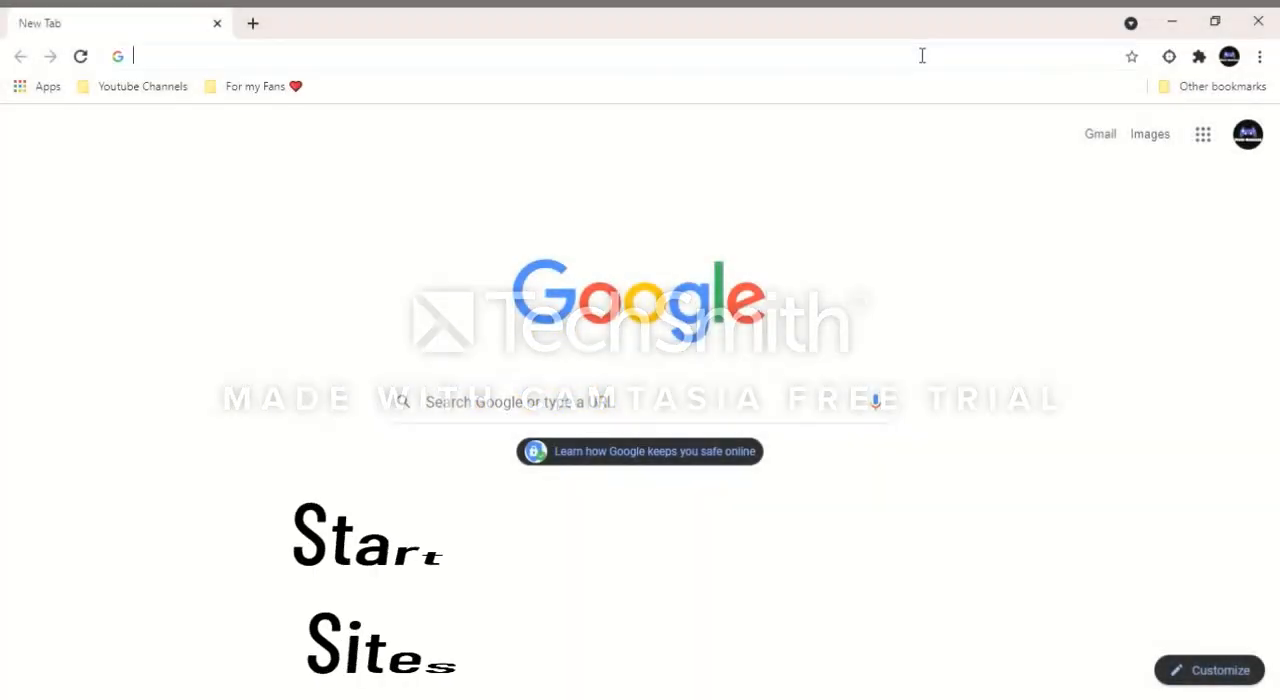
{"action": "type", "text": "goo"}
{"action": "type", "text": "gle she"}
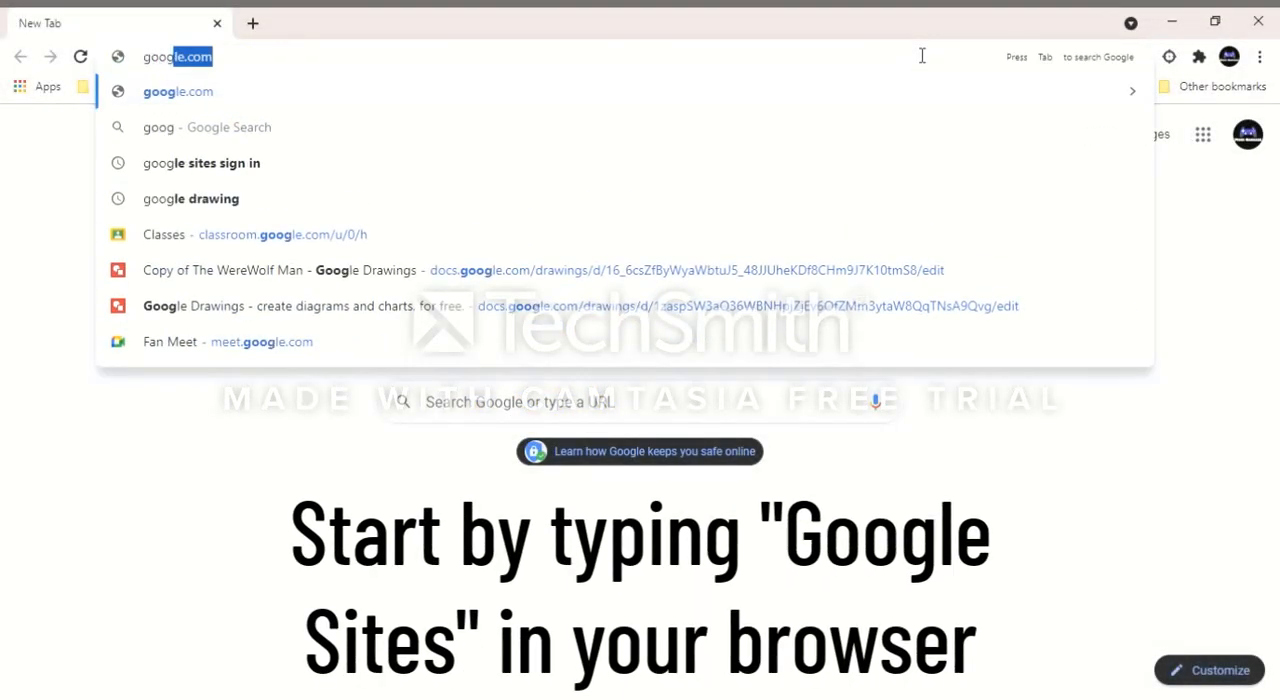
{"action": "type", "text": "et"}
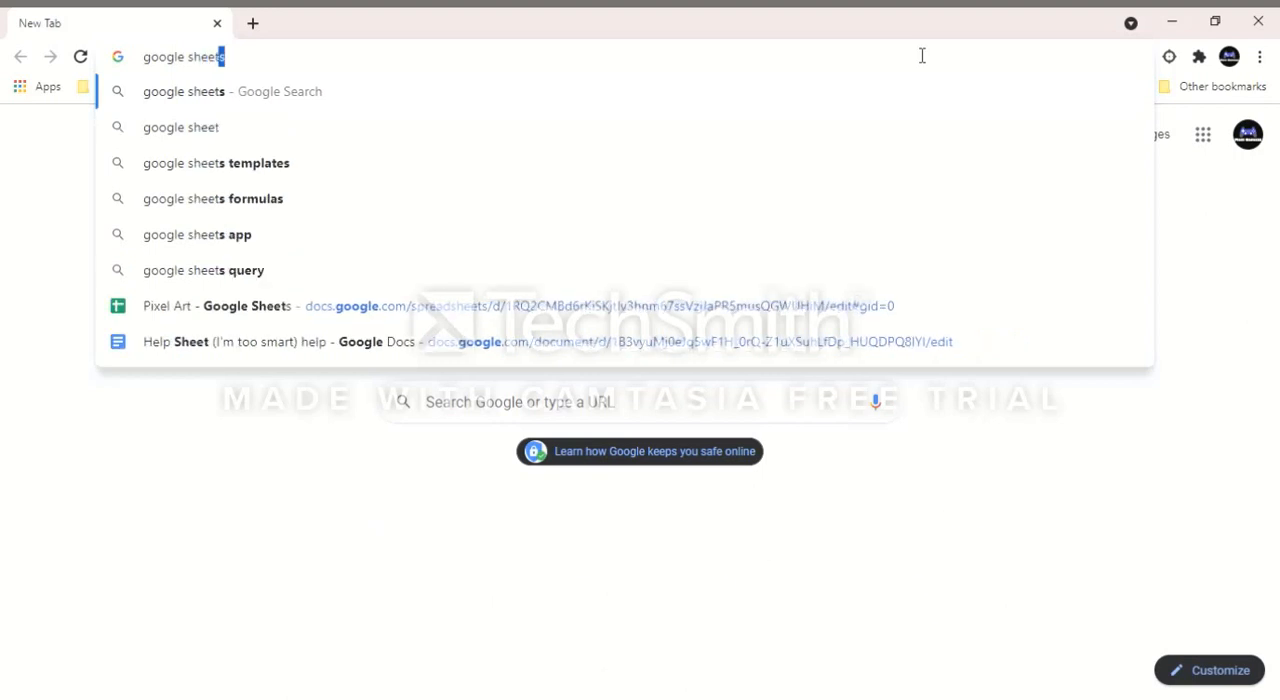
{"action": "key", "text": "Return"}
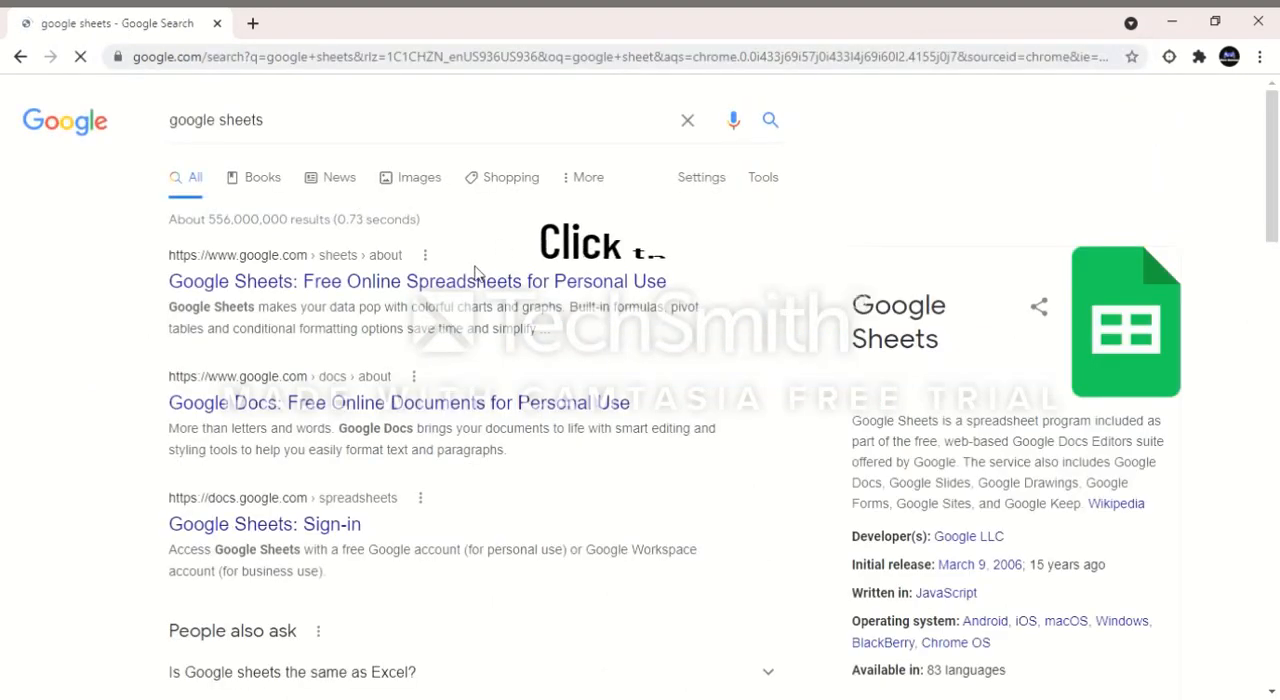
Step: Open Google Sheets for personal use from the search results and create a blank spreadsheet
{"action": "left_click", "coordinate": [490, 288]}
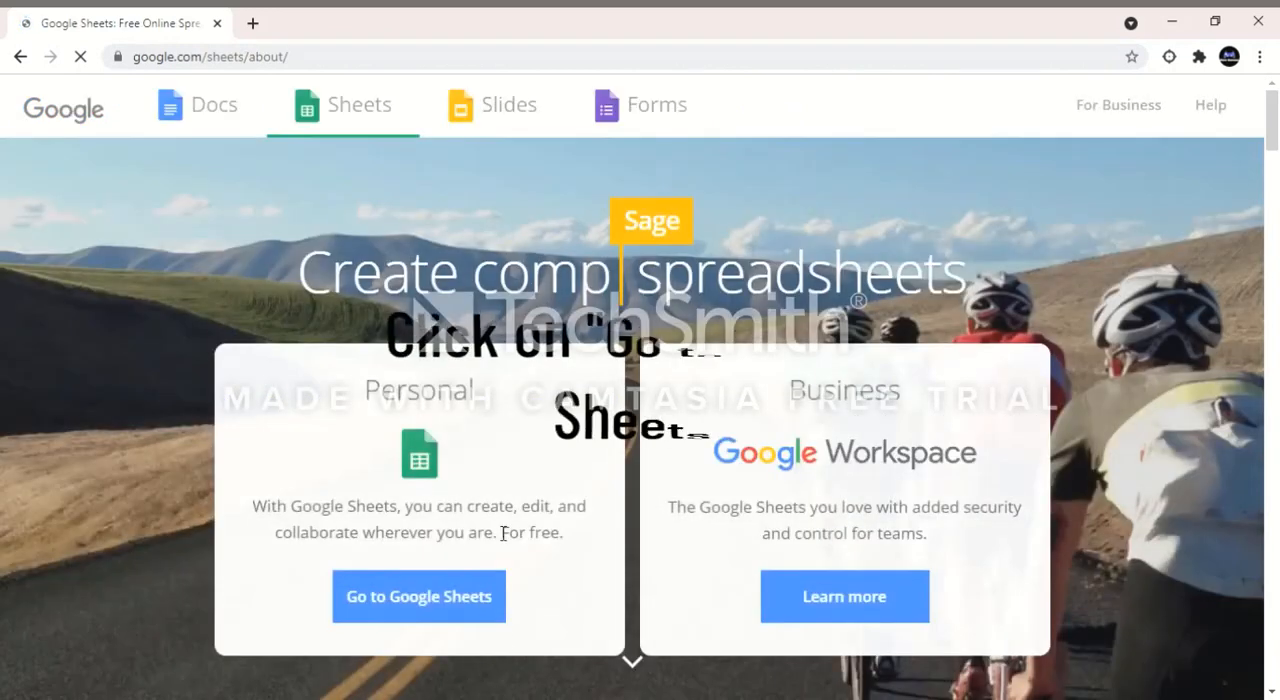
{"action": "left_click", "coordinate": [443, 608]}
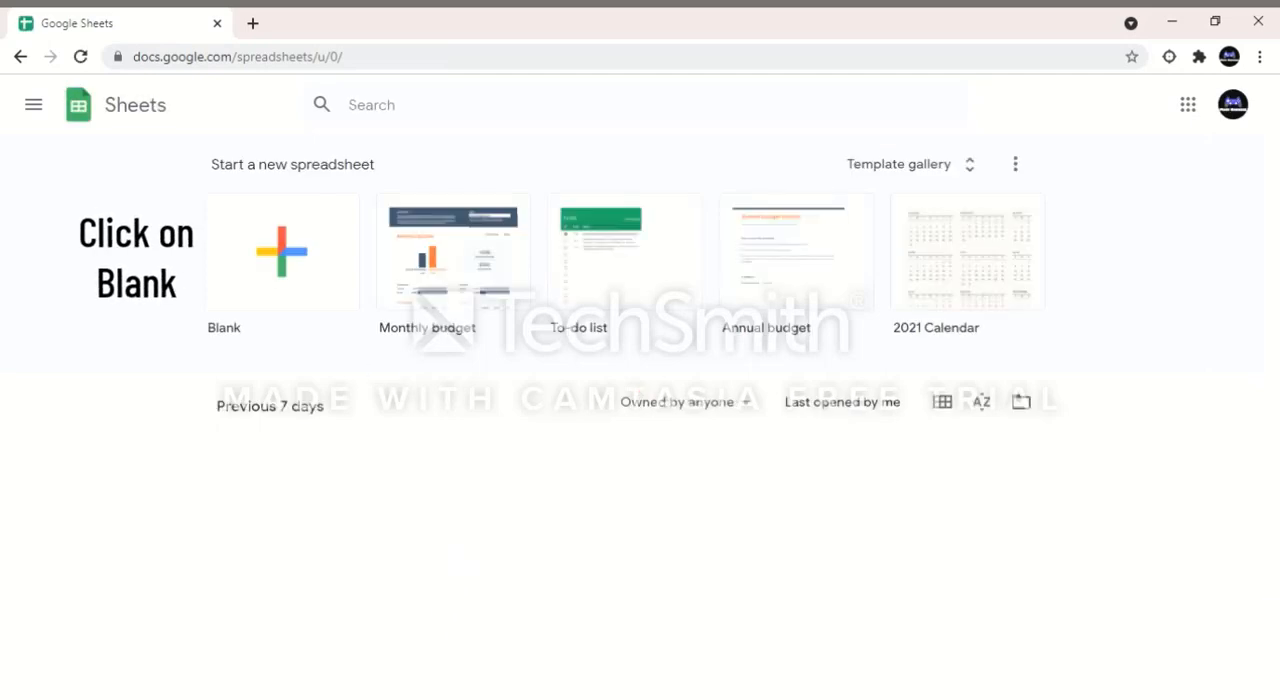
{"action": "left_click", "coordinate": [291, 279]}
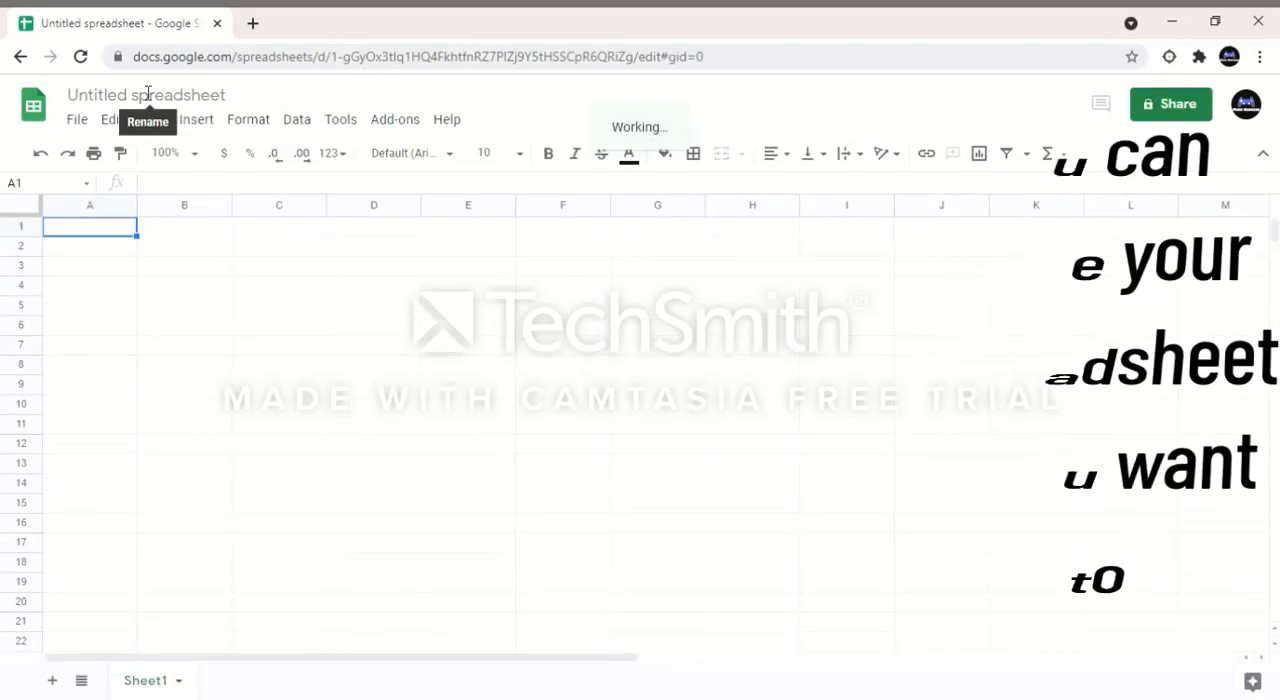
Step: Rename the spreadsheet as Example Pixal art
{"action": "left_click", "coordinate": [234, 97]}
{"action": "type", "text": "Example"}
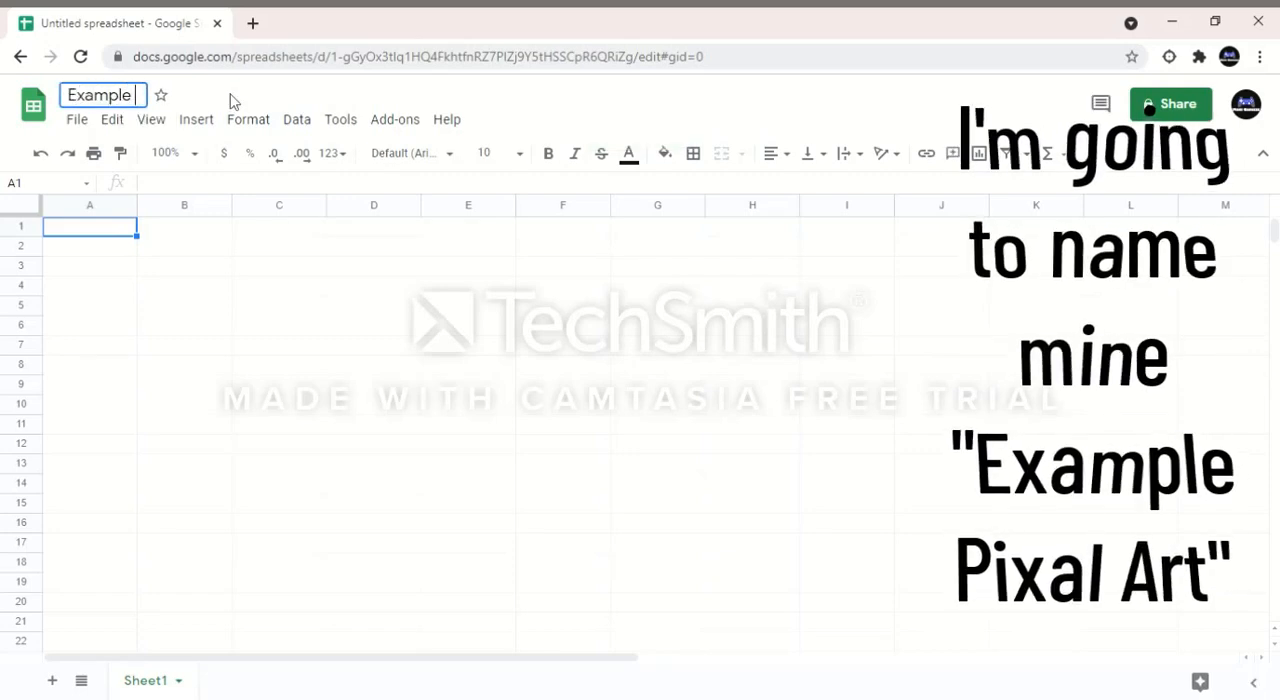
{"action": "type", "text": " Pixal art"}
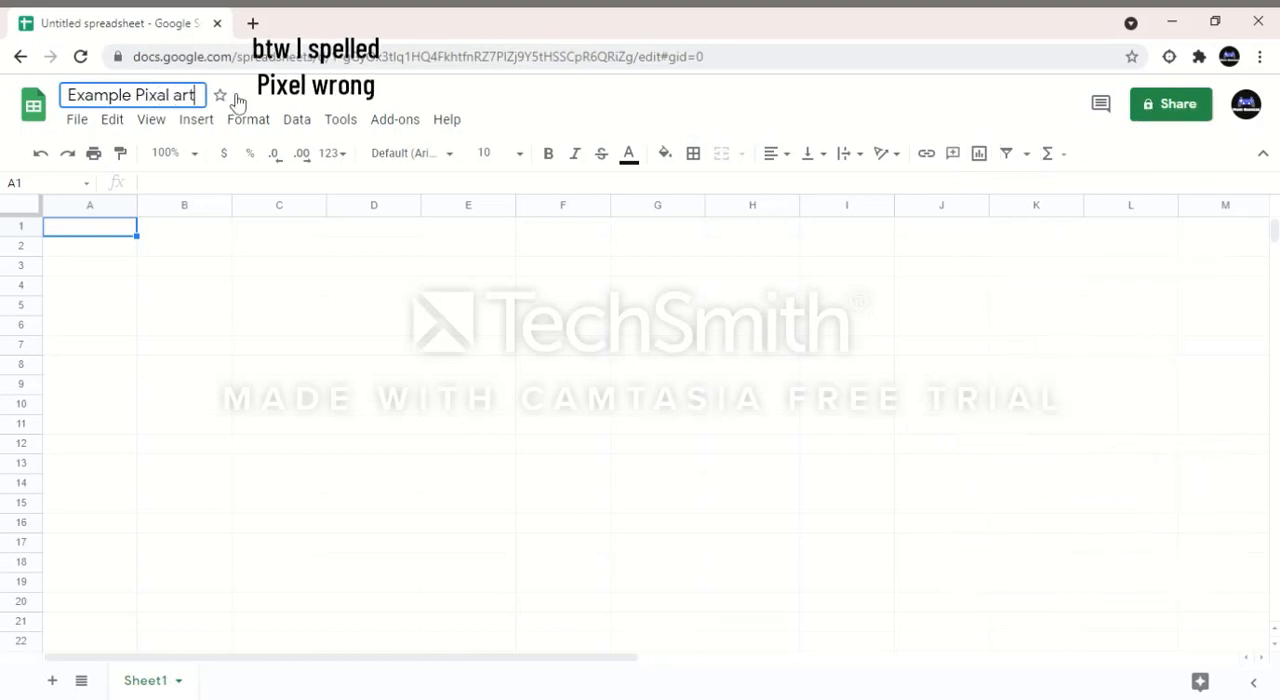
{"action": "key", "text": "Return"}
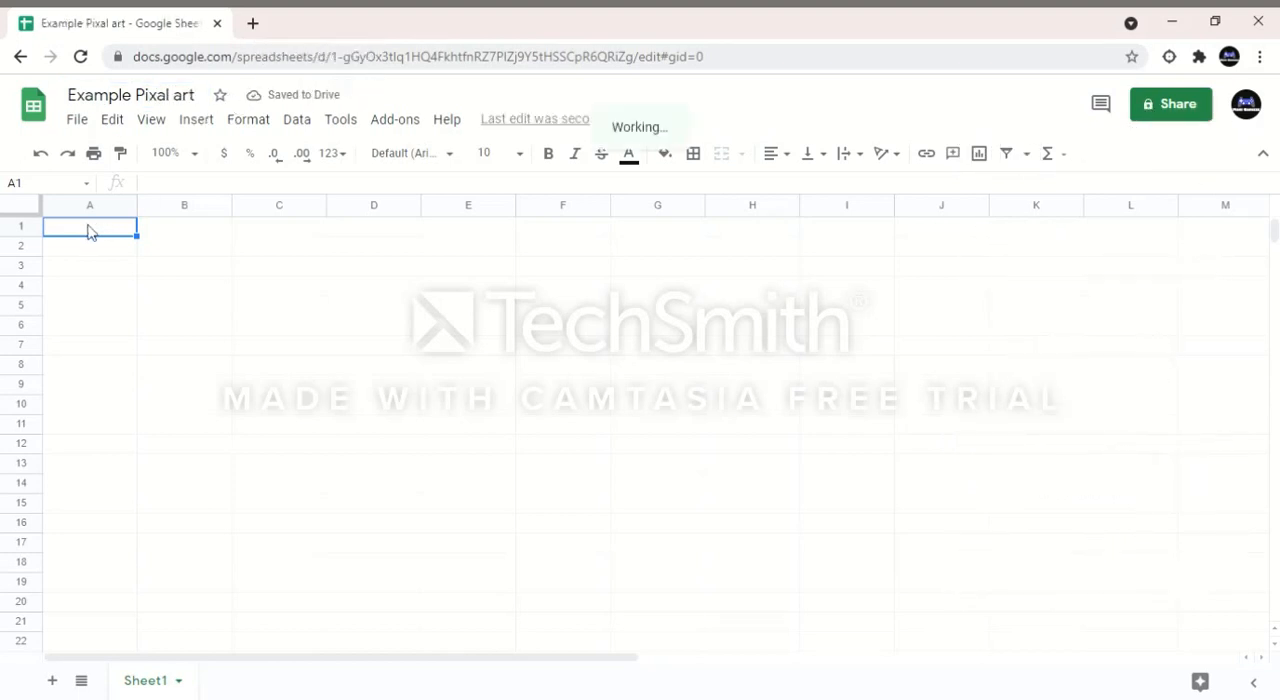
Step: Shrink all columns of the sheet at once to about the row height so that the cells form a square pixel grid
{"action": "left_click", "coordinate": [14, 210]}
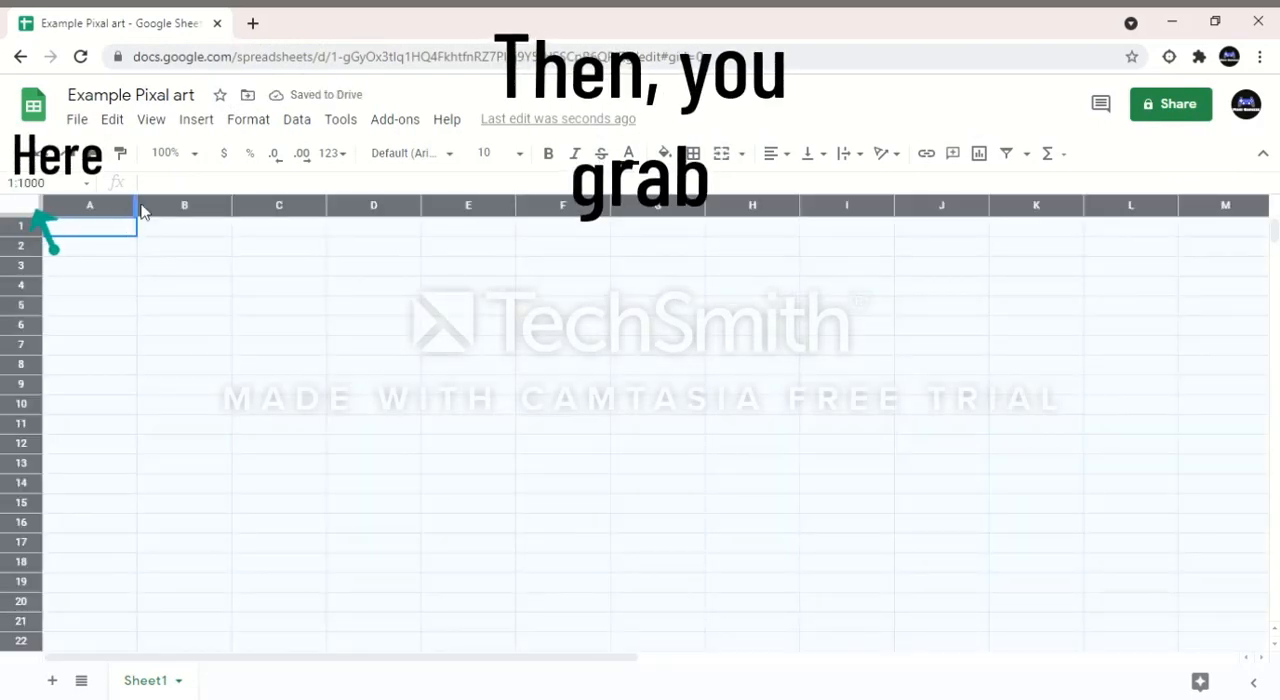
{"action": "left_click_drag", "start_coordinate": [143, 204], "coordinate": [62, 199]}
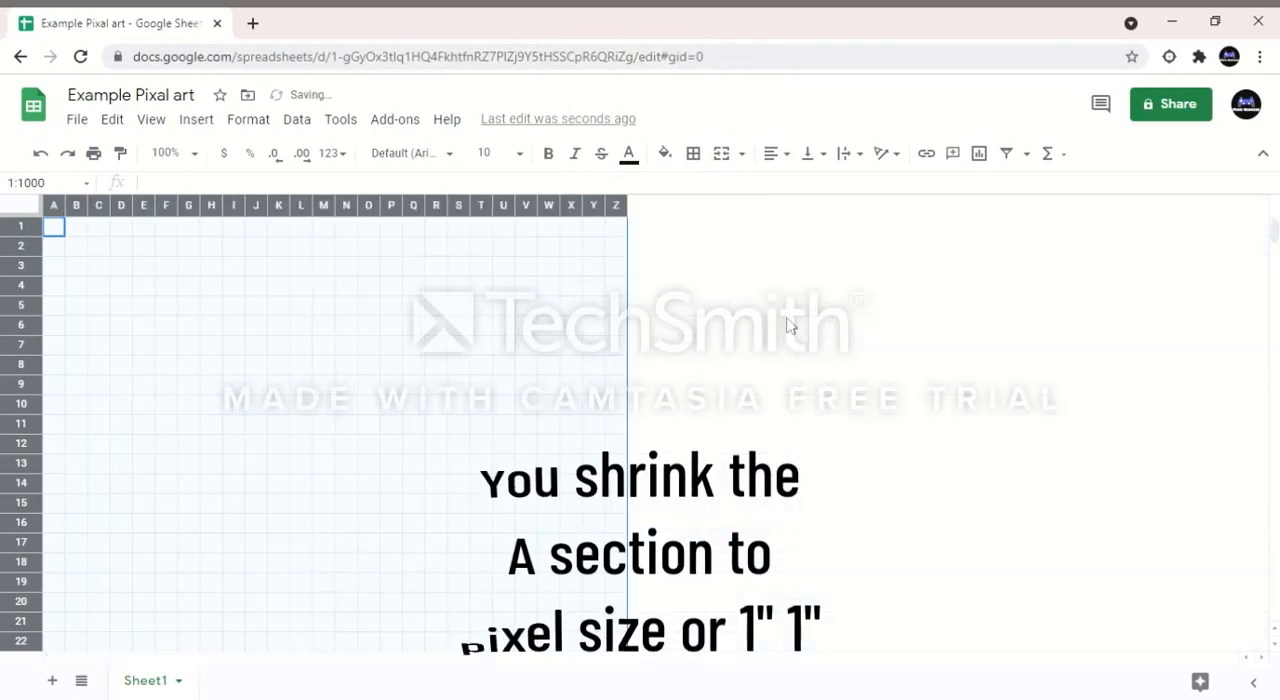
{"action": "left_click", "coordinate": [770, 350]}
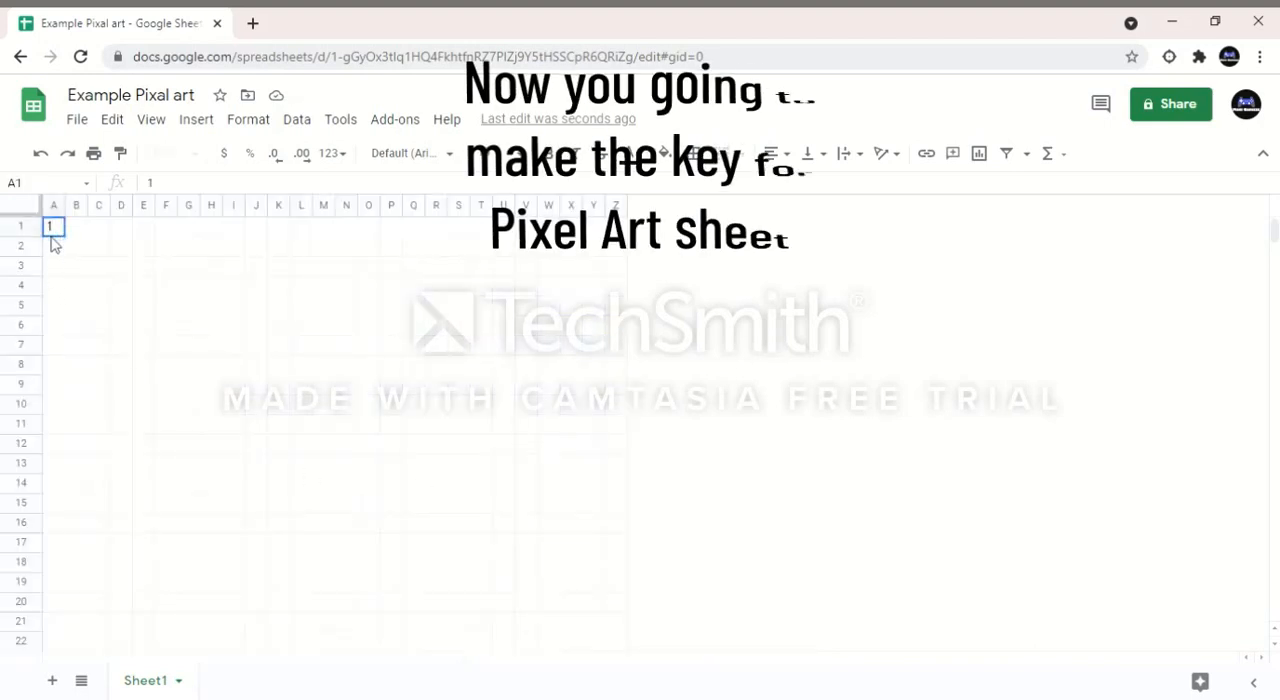
{"action": "type", "text": "1"}
{"action": "key", "text": "Return"}
{"action": "type", "text": "1"}
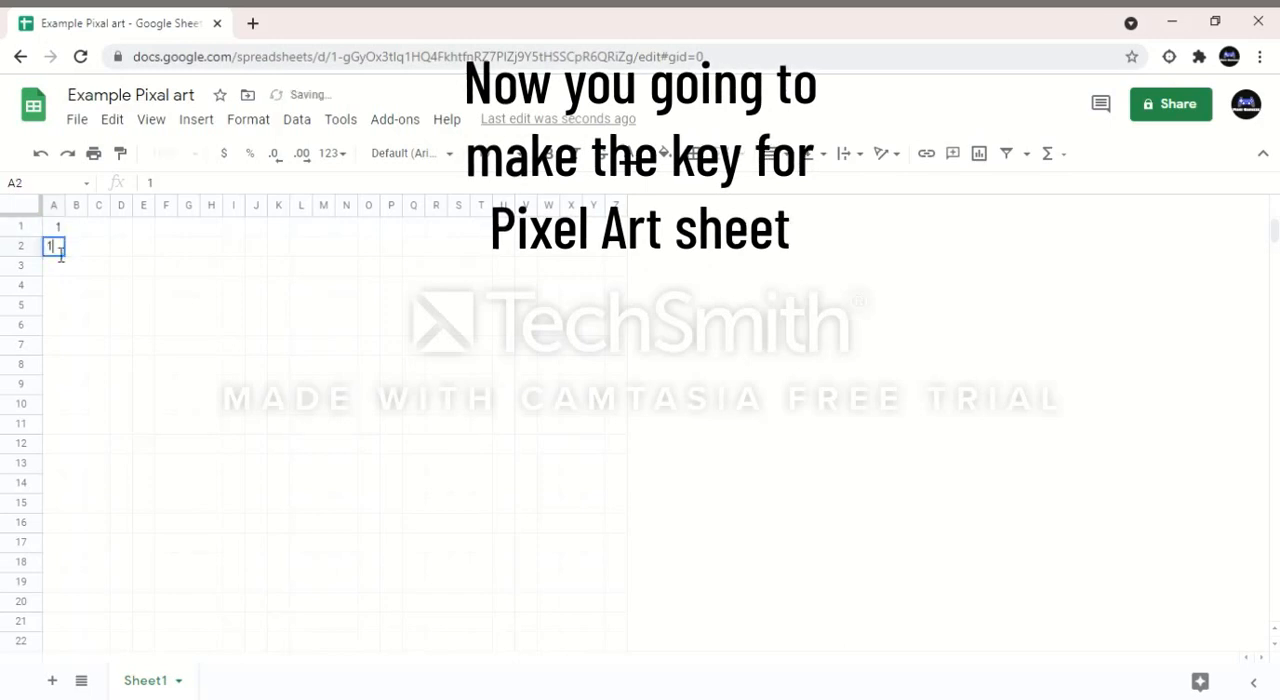
{"action": "key", "text": "Return"}
{"action": "type", "text": "1"}
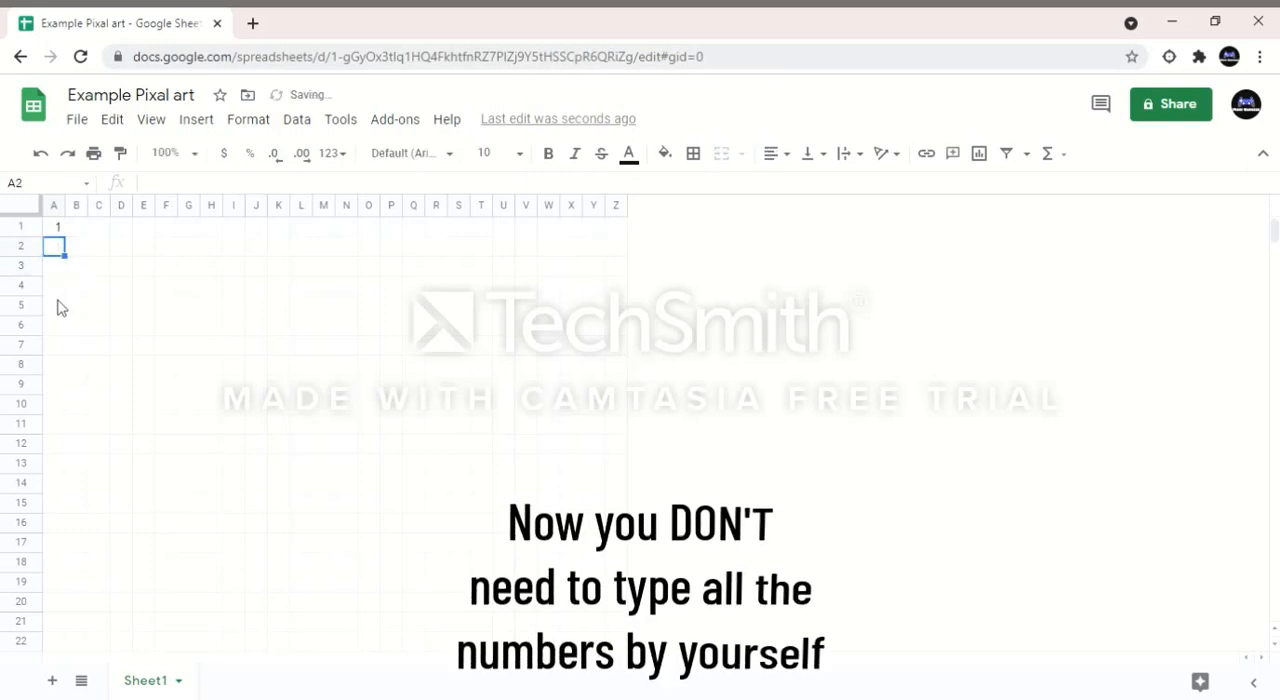
{"action": "key", "text": "ctrl+z"}
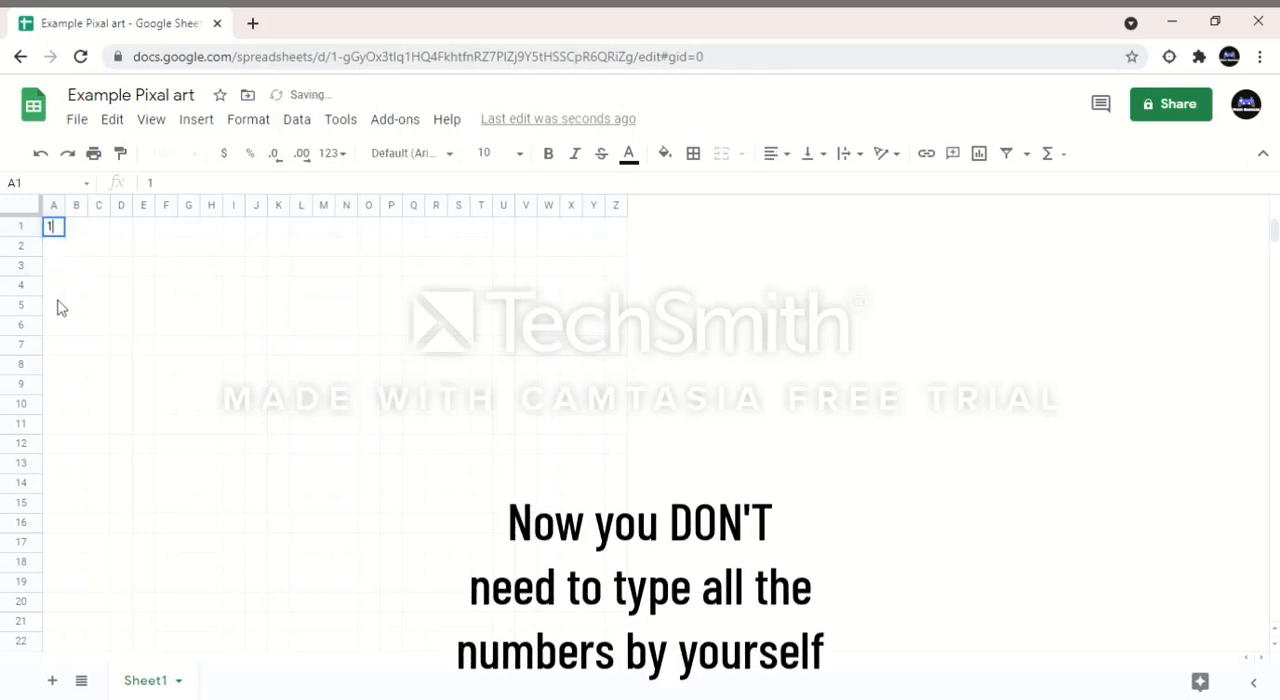
Step: Enter the key numbers 1, 2 and 3 in A1:A3 and extend the series down to 10 in A10
{"action": "key", "text": "Return"}
{"action": "type", "text": "2"}
{"action": "key", "text": "Return"}
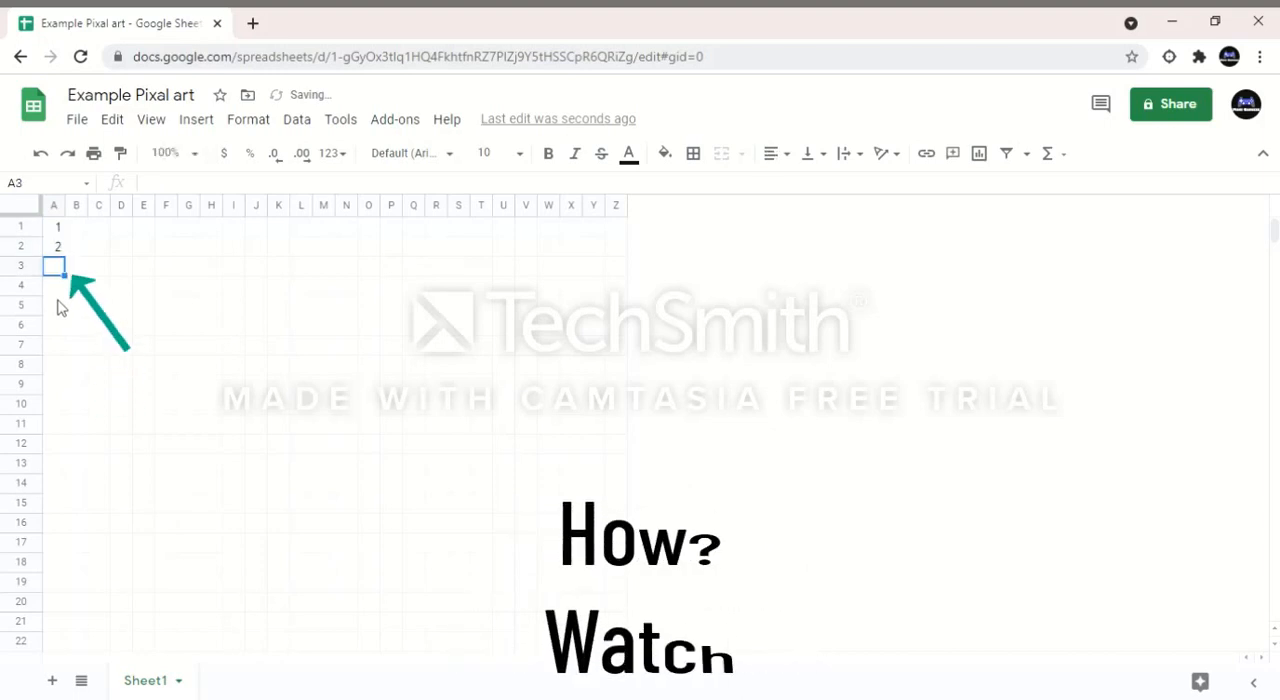
{"action": "type", "text": "3"}
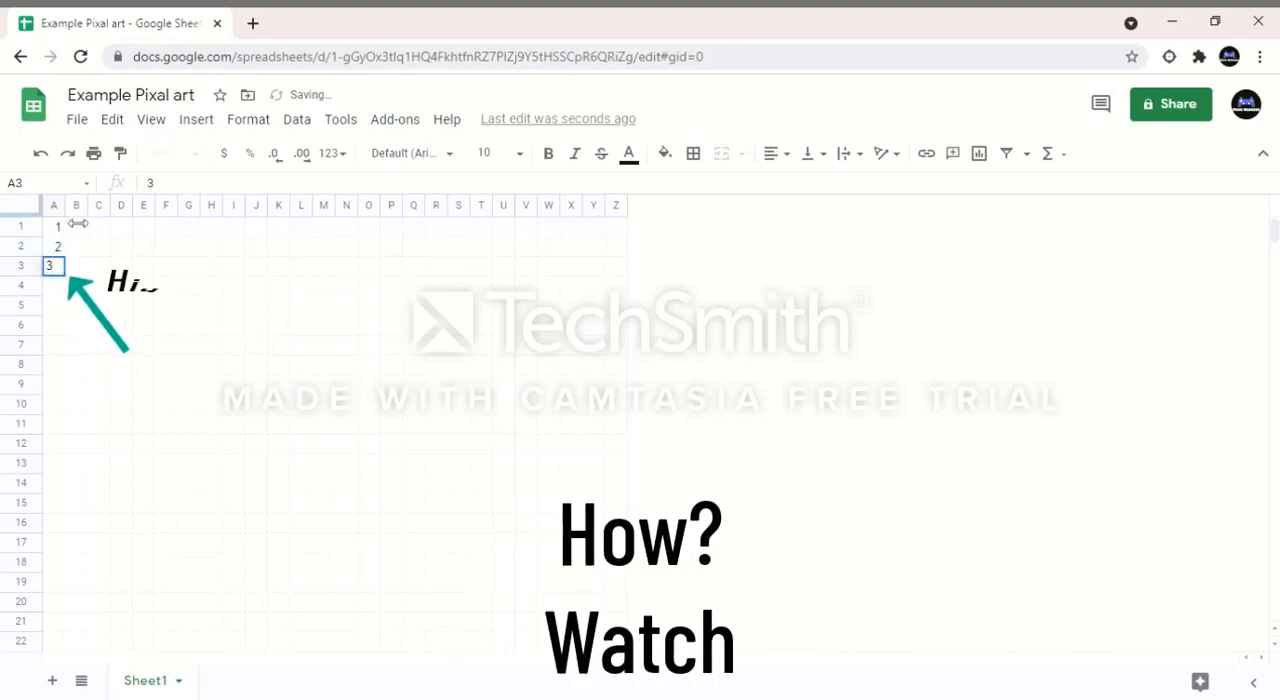
{"action": "left_click_drag", "start_coordinate": [57, 227], "coordinate": [70, 416]}
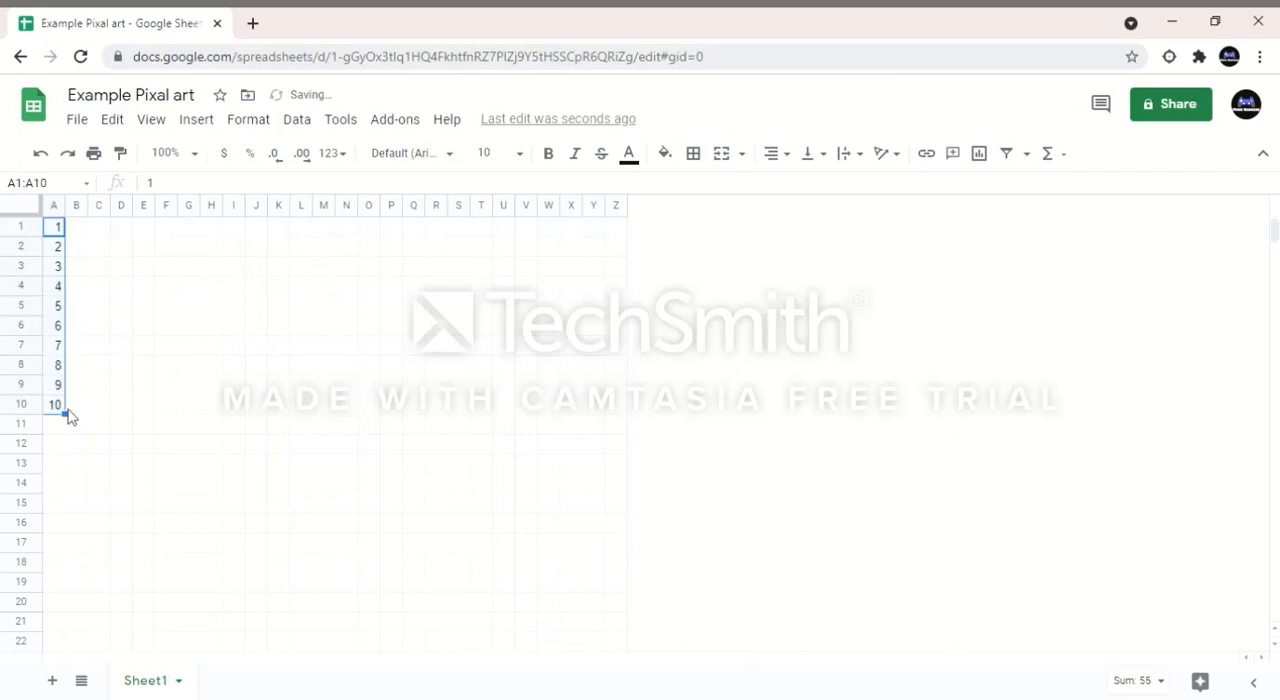
{"action": "left_click", "coordinate": [634, 166]}
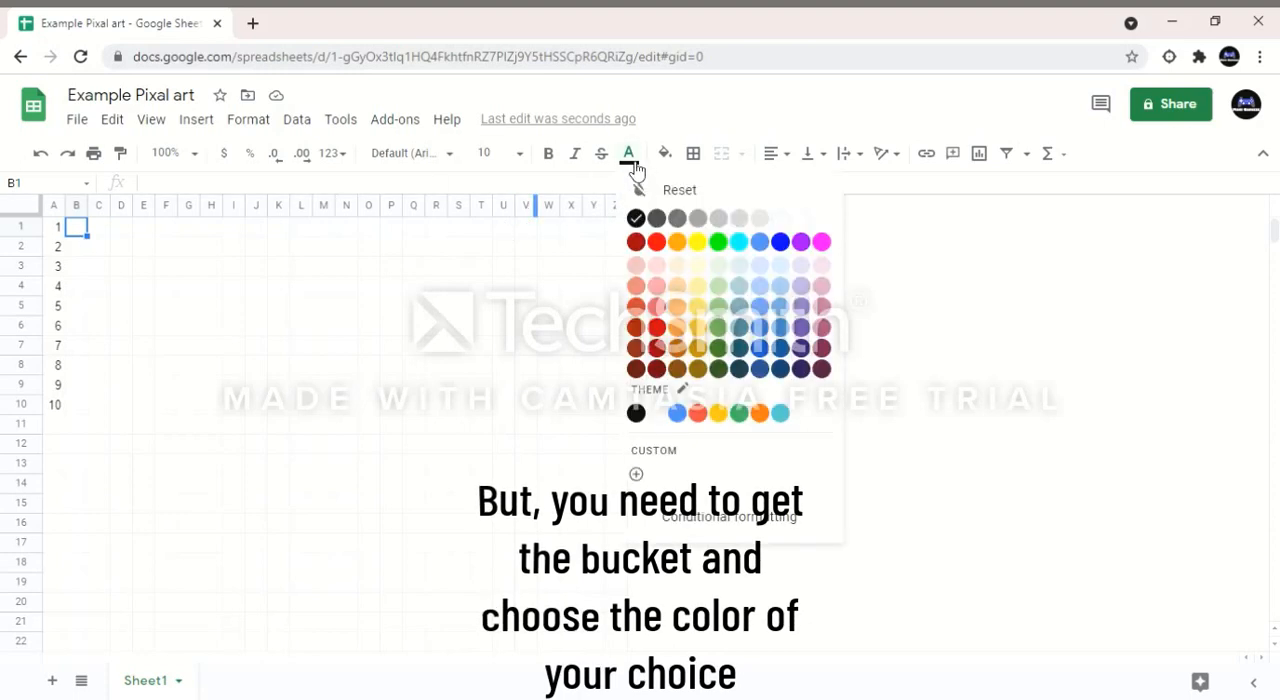
{"action": "left_click", "coordinate": [657, 241]}
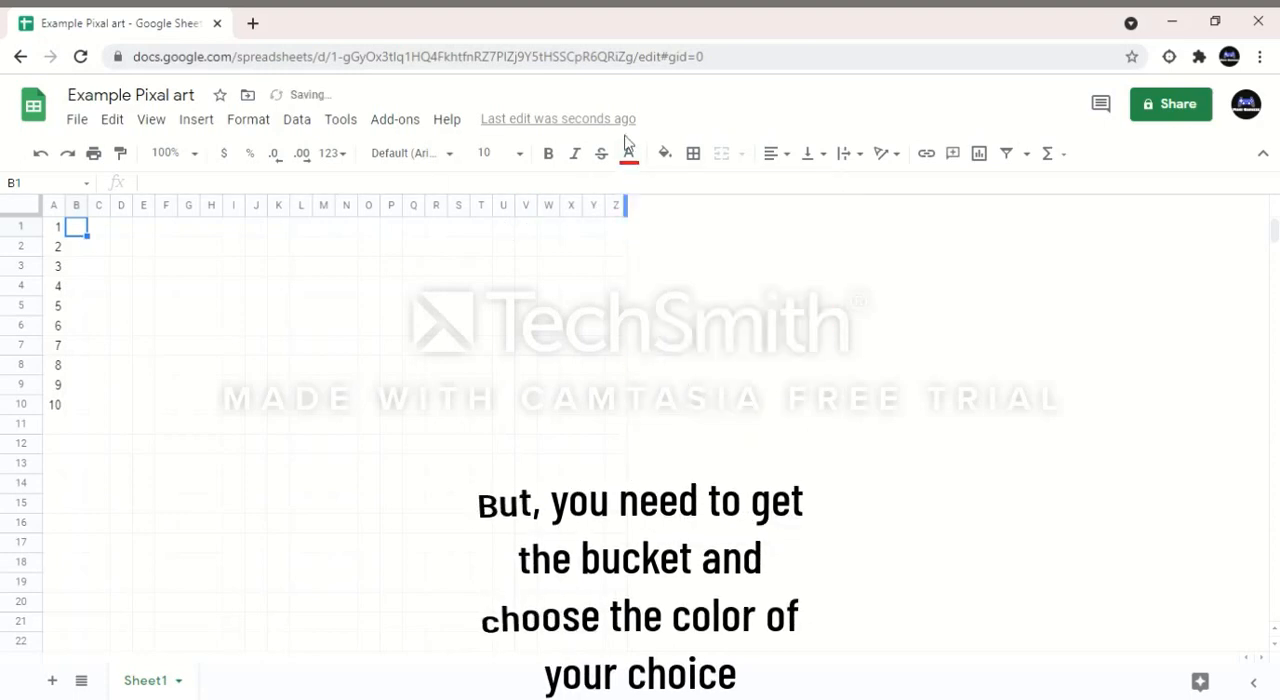
{"action": "left_click", "coordinate": [632, 166]}
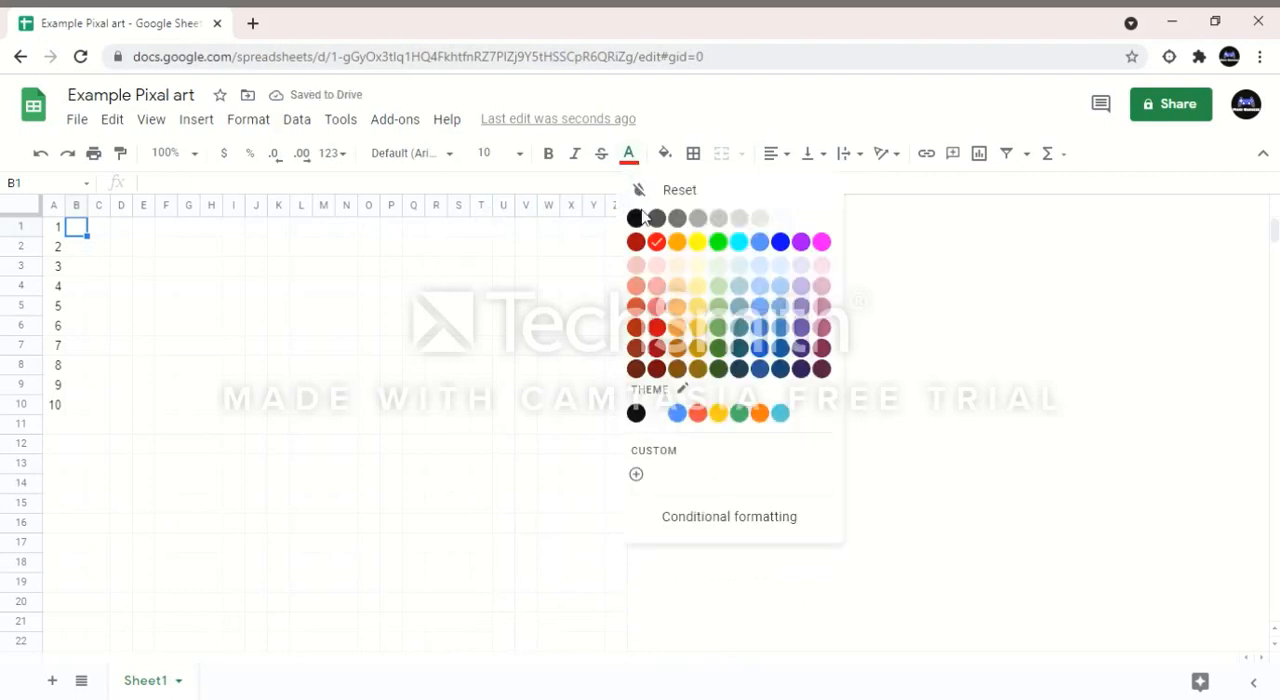
{"action": "left_click", "coordinate": [640, 217]}
Step: Fill key cells B1:B10 in order with red, orange, yellow, green, dark green, light blue, blue, purple, mauve and magenta
{"action": "left_click", "coordinate": [665, 154]}
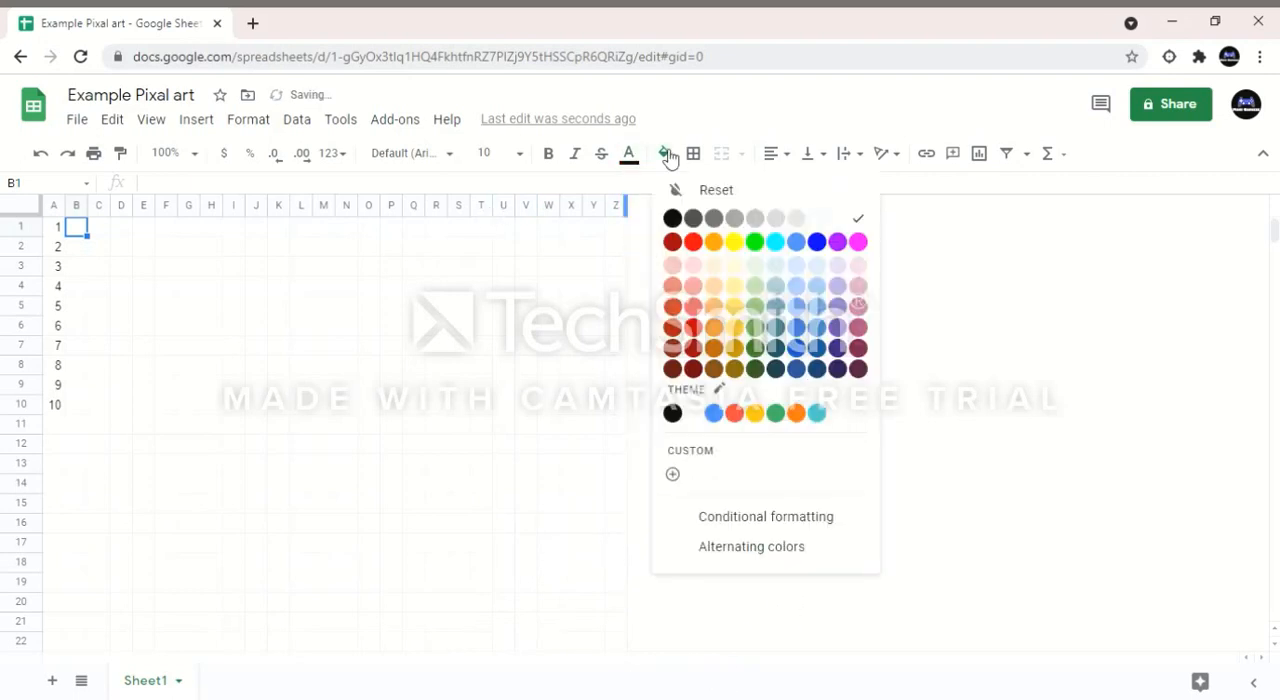
{"action": "left_click", "coordinate": [697, 243]}
{"action": "key", "text": "Down"}
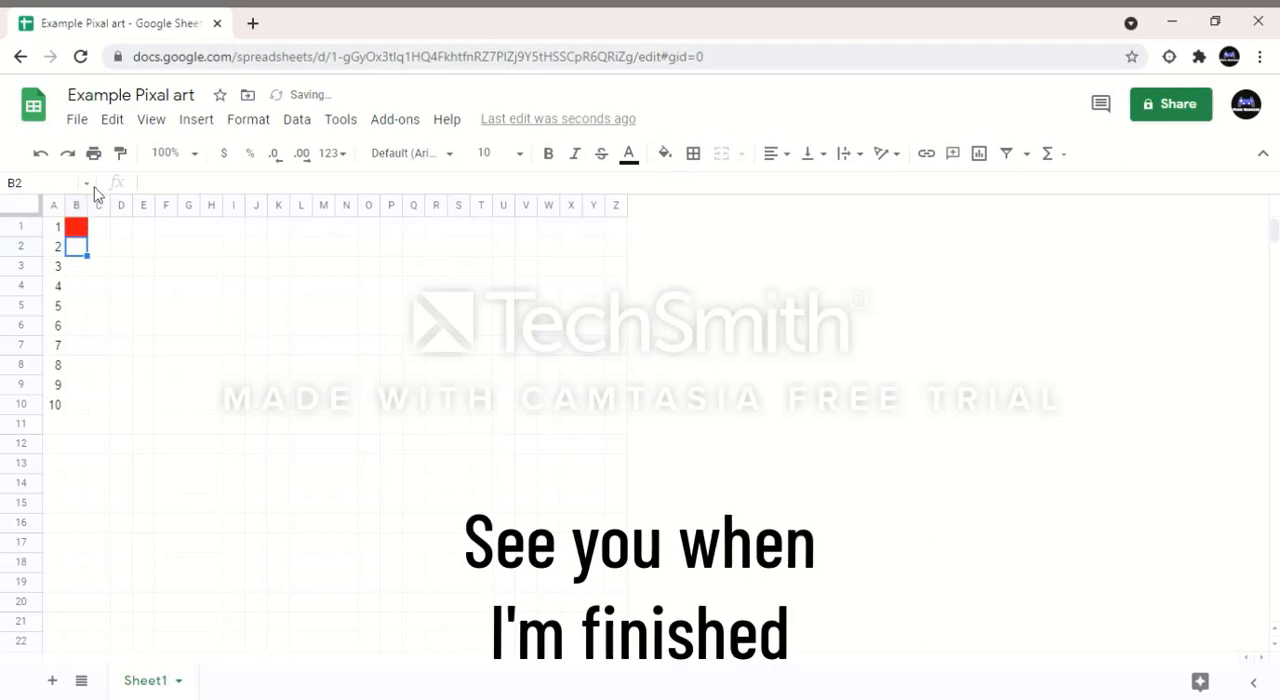
{"action": "left_click", "coordinate": [665, 154]}
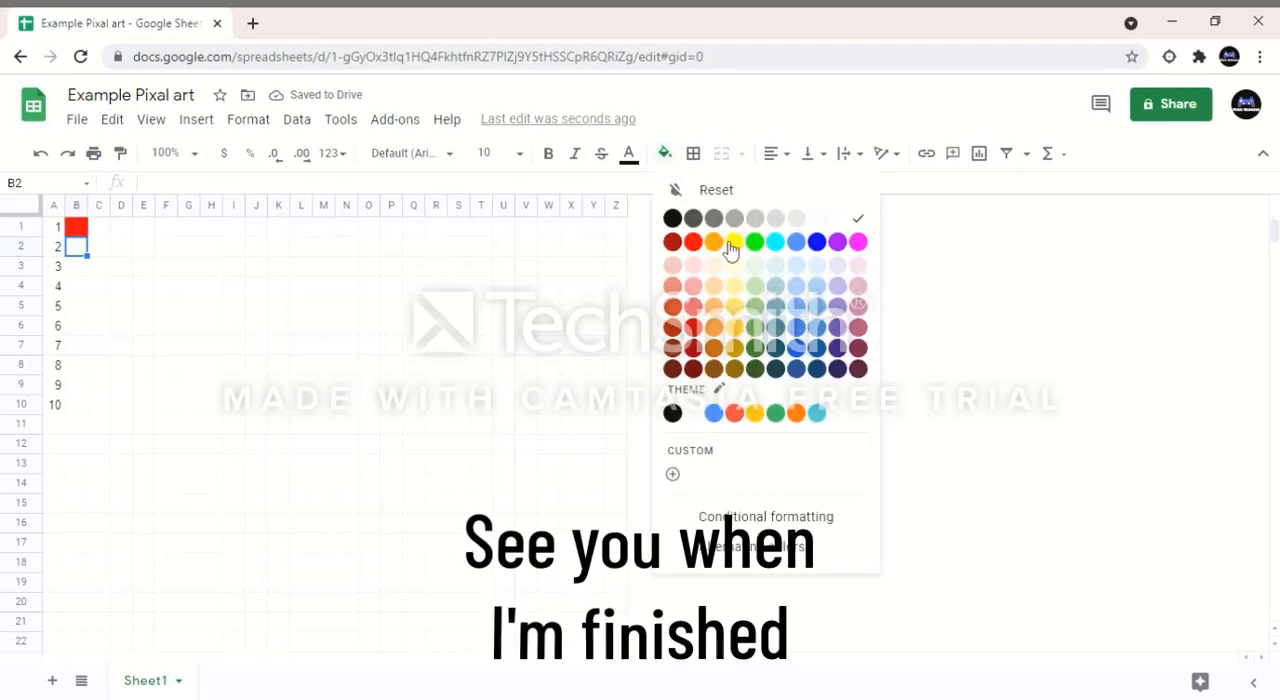
{"action": "left_click", "coordinate": [714, 244]}
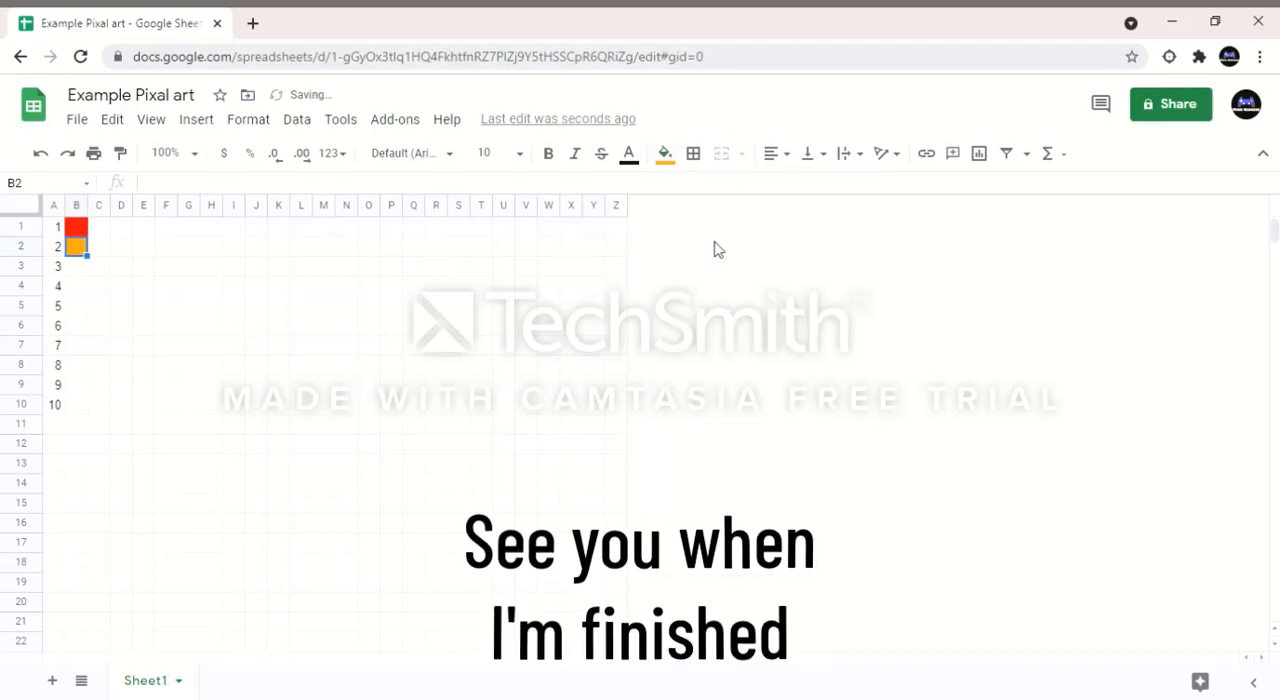
{"action": "left_click", "coordinate": [665, 154]}
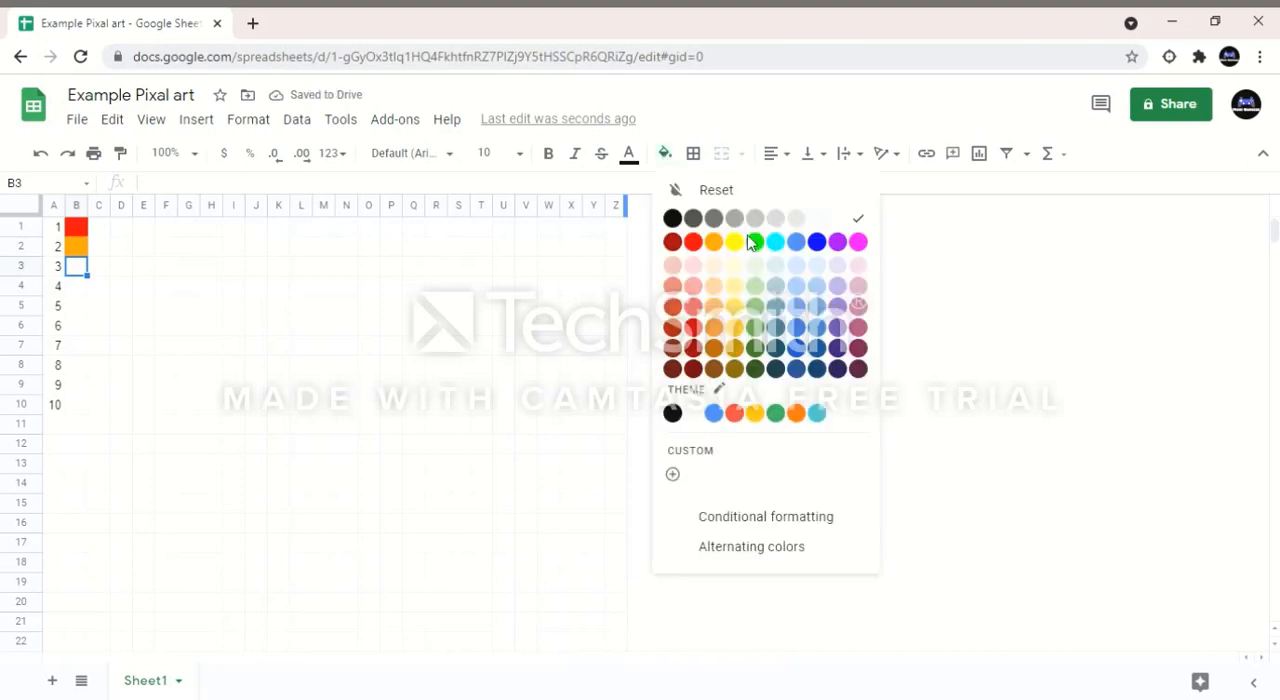
{"action": "left_click", "coordinate": [858, 243]}
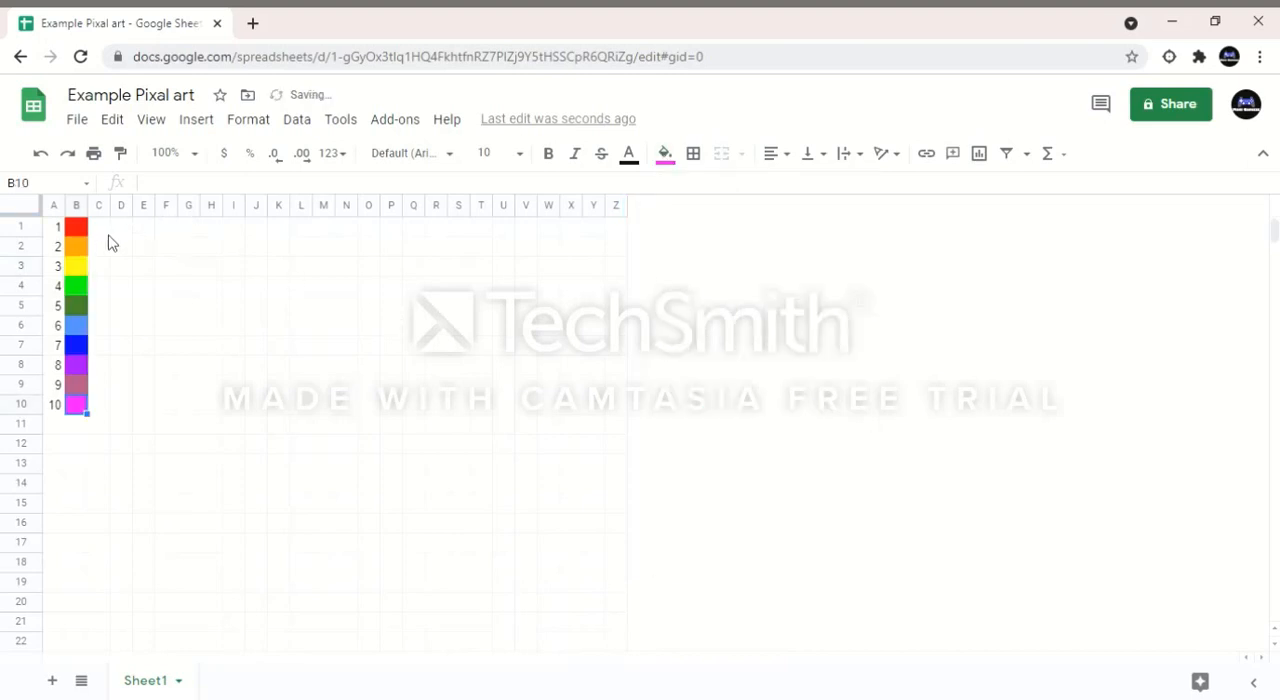
Step: Start a conditional formatting rule for the drawing area C1:Z22
{"action": "mouse_move", "coordinate": [97, 231]}
{"action": "left_mouse_down"}
{"action": "mouse_move", "coordinate": [466, 394]}
{"action": "mouse_move", "coordinate": [511, 440]}
{"action": "mouse_move", "coordinate": [615, 490]}
{"action": "left_mouse_up"}
{"action": "mouse_move", "coordinate": [603, 545]}
{"action": "left_mouse_down"}
{"action": "mouse_move", "coordinate": [624, 650]}
{"action": "mouse_move", "coordinate": [614, 551]}
{"action": "left_mouse_up"}
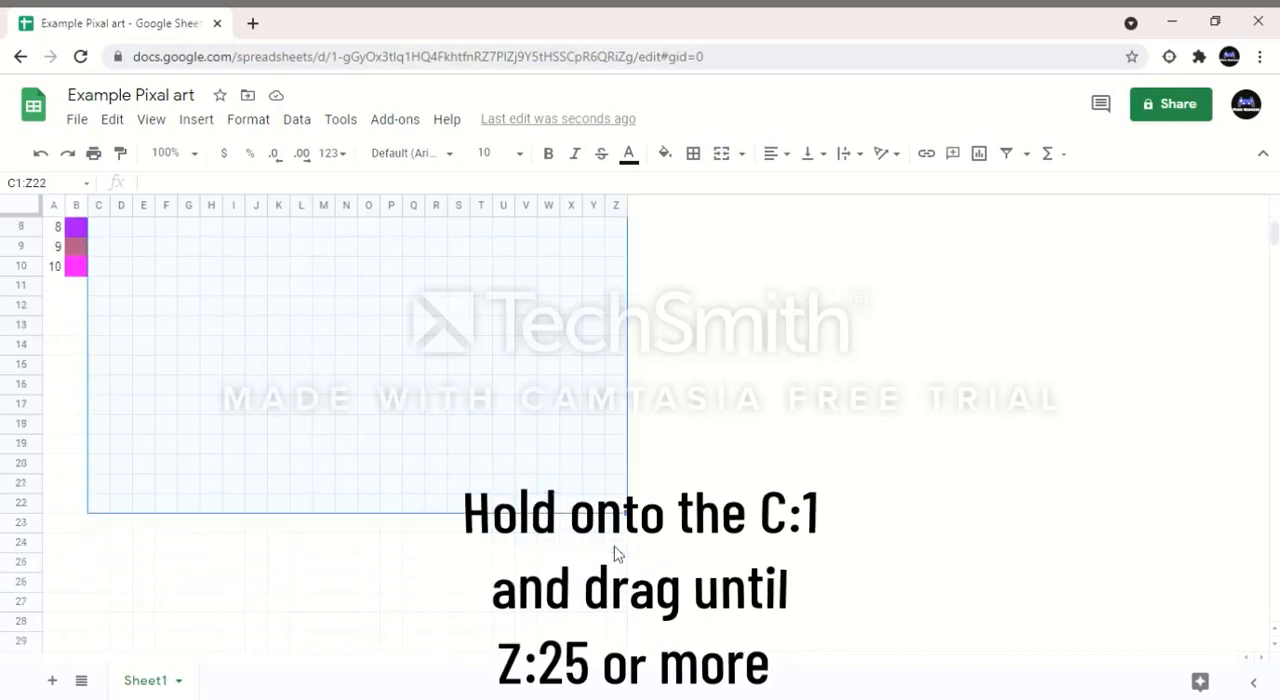
{"action": "scroll", "coordinate": [614, 551], "scroll_direction": "up", "scroll_amount": 2}
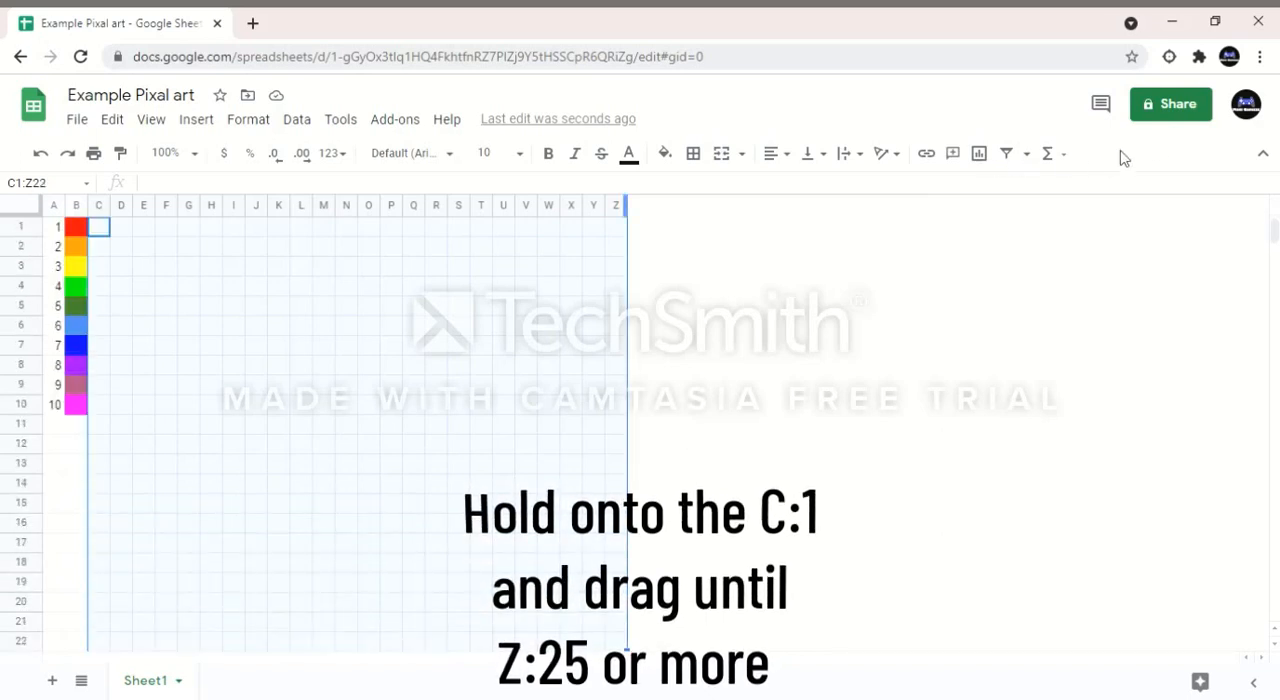
{"action": "left_click", "coordinate": [242, 127]}
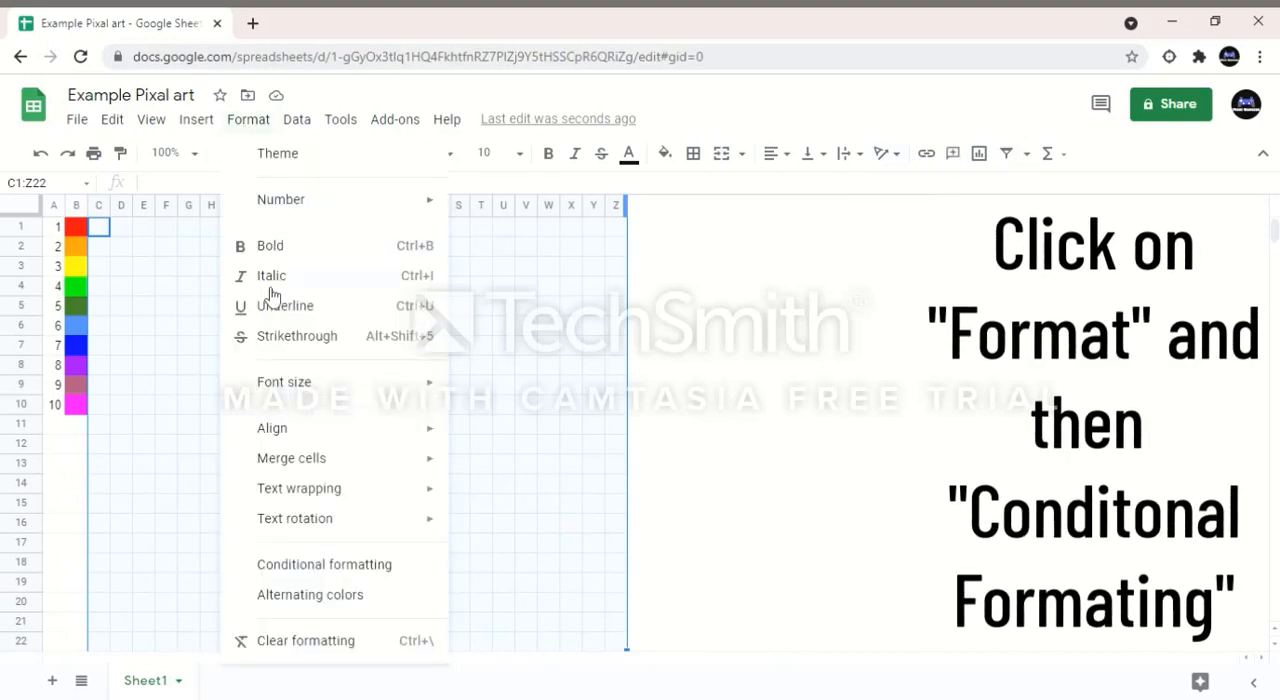
{"action": "left_click", "coordinate": [359, 566]}
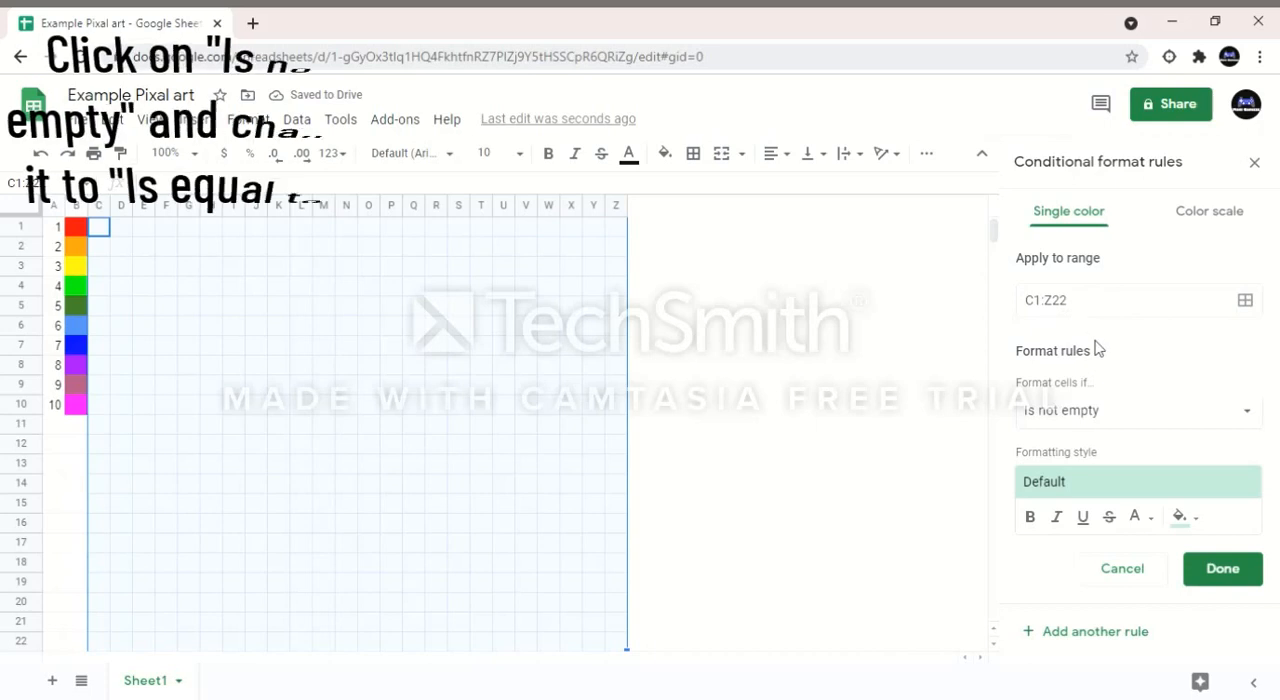
Step: Set the rule's condition for C1:Z22 to "Is equal to" with the value 1
{"action": "left_click", "coordinate": [1129, 427]}
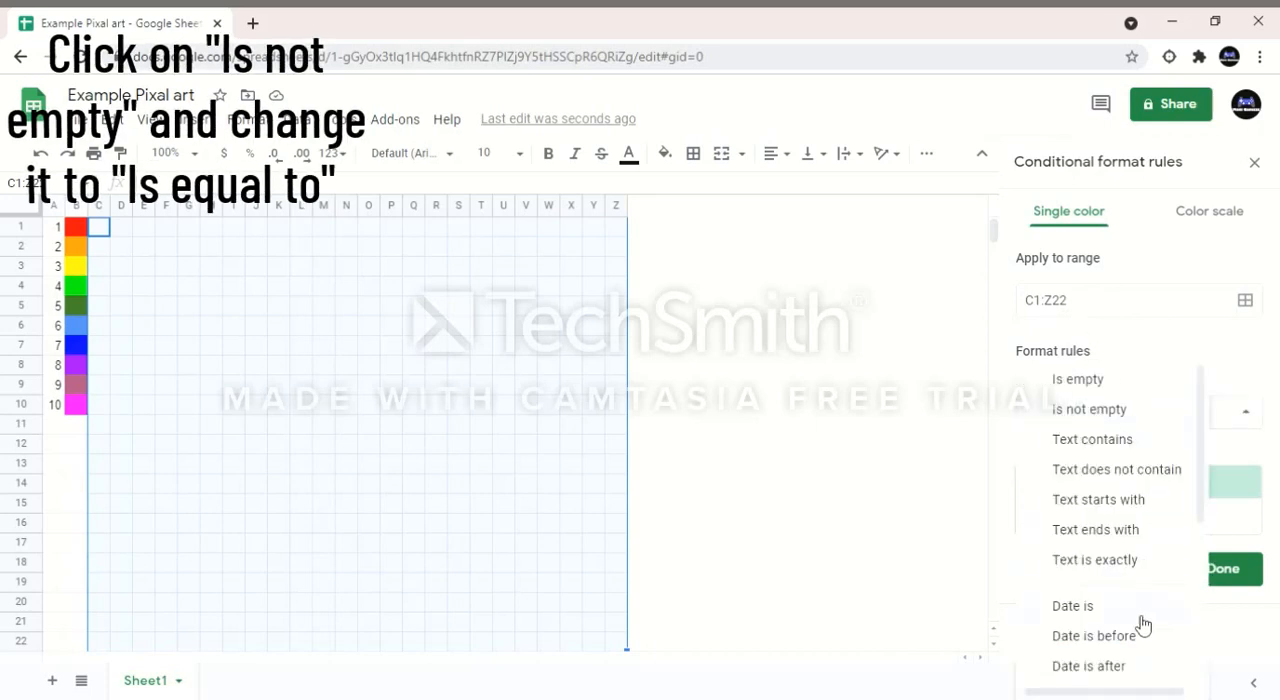
{"action": "scroll", "coordinate": [1140, 625], "scroll_direction": "down", "scroll_amount": 2}
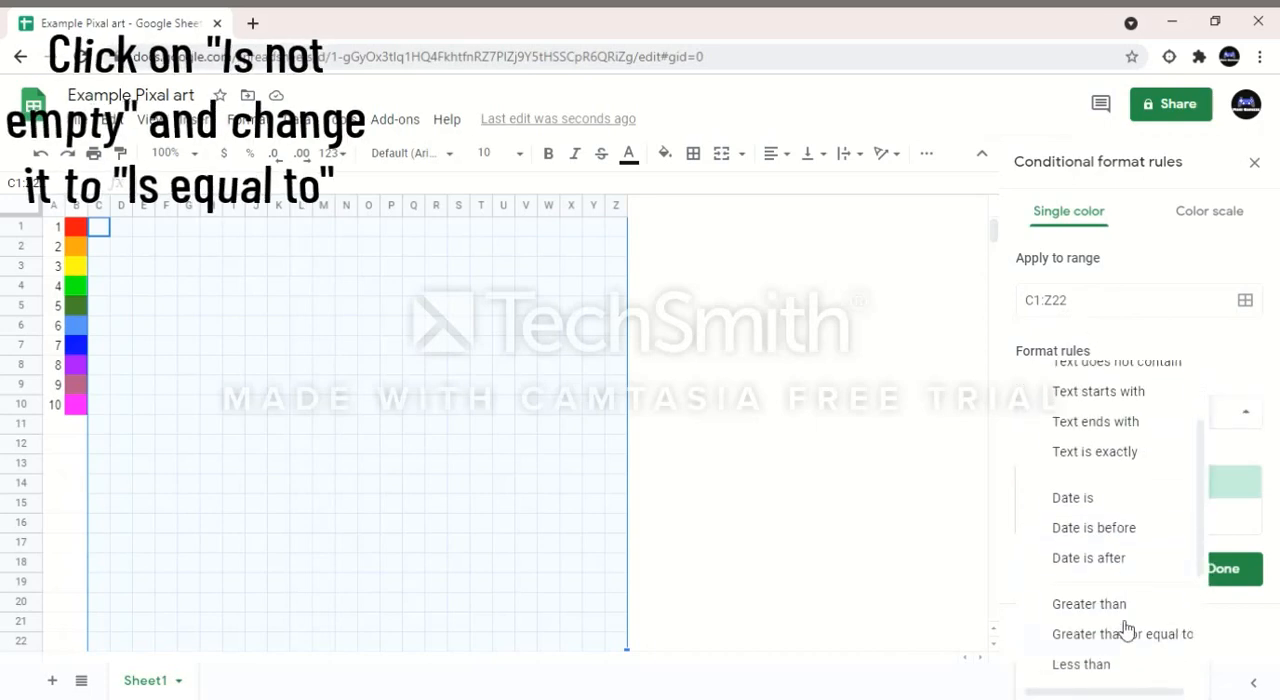
{"action": "scroll", "coordinate": [1127, 628], "scroll_direction": "down", "scroll_amount": 1}
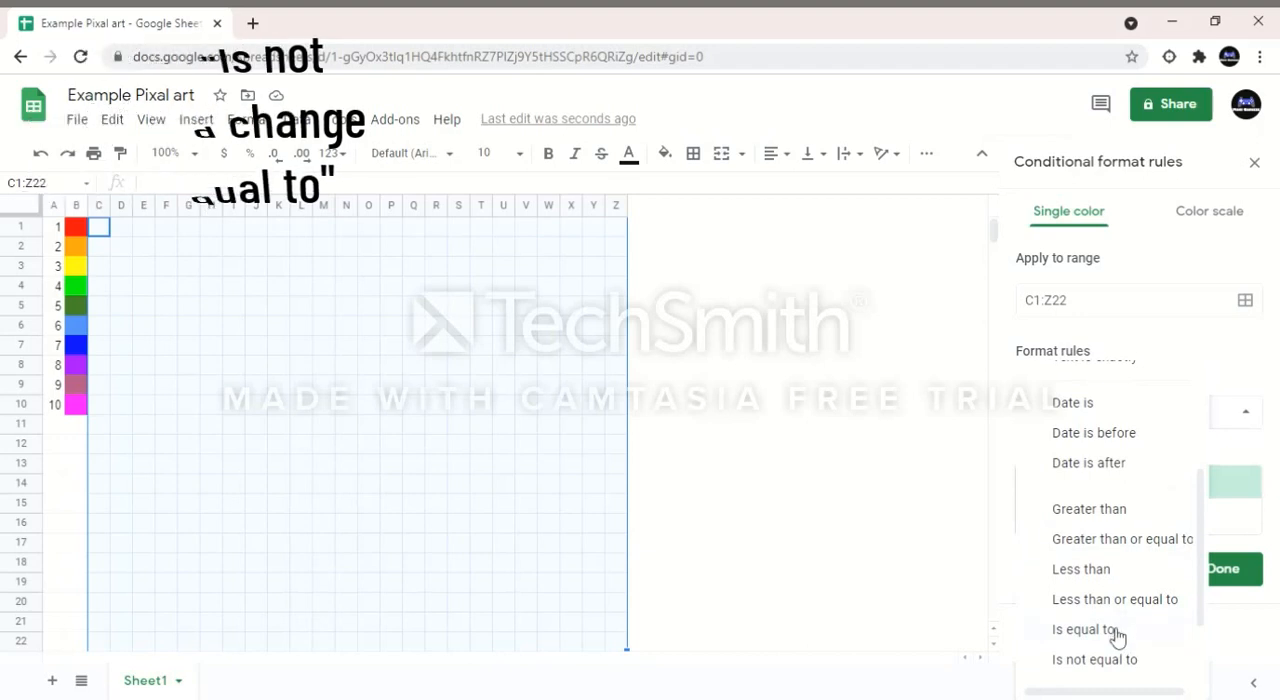
{"action": "left_click", "coordinate": [1115, 630]}
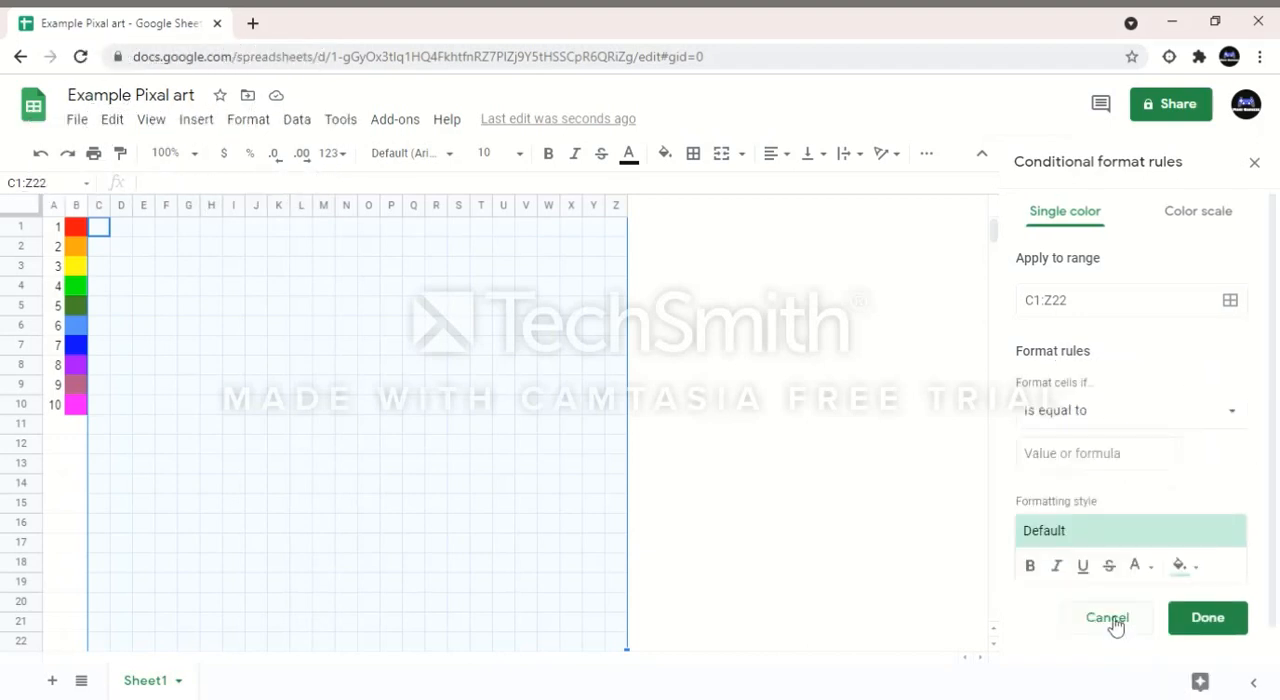
{"action": "left_click", "coordinate": [1136, 455]}
{"action": "type", "text": "1"}
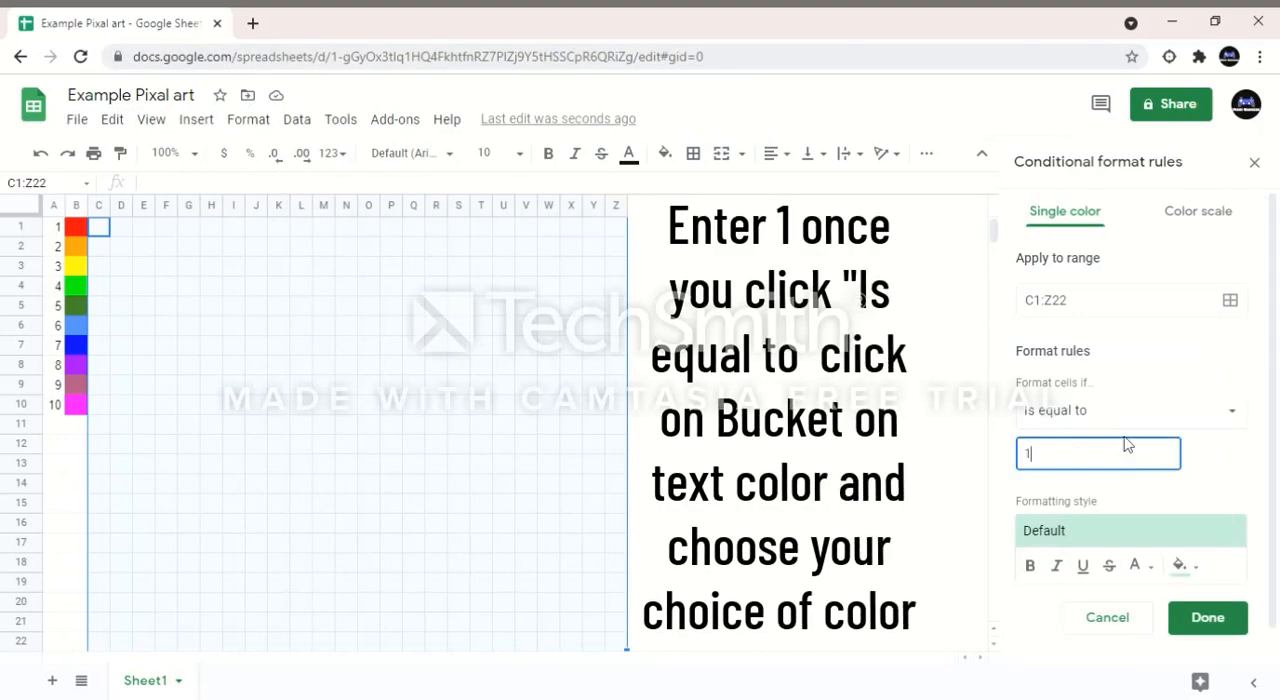
Step: Give the value 1 rule a red fill and matching red text, and save it
{"action": "left_click", "coordinate": [1178, 567]}
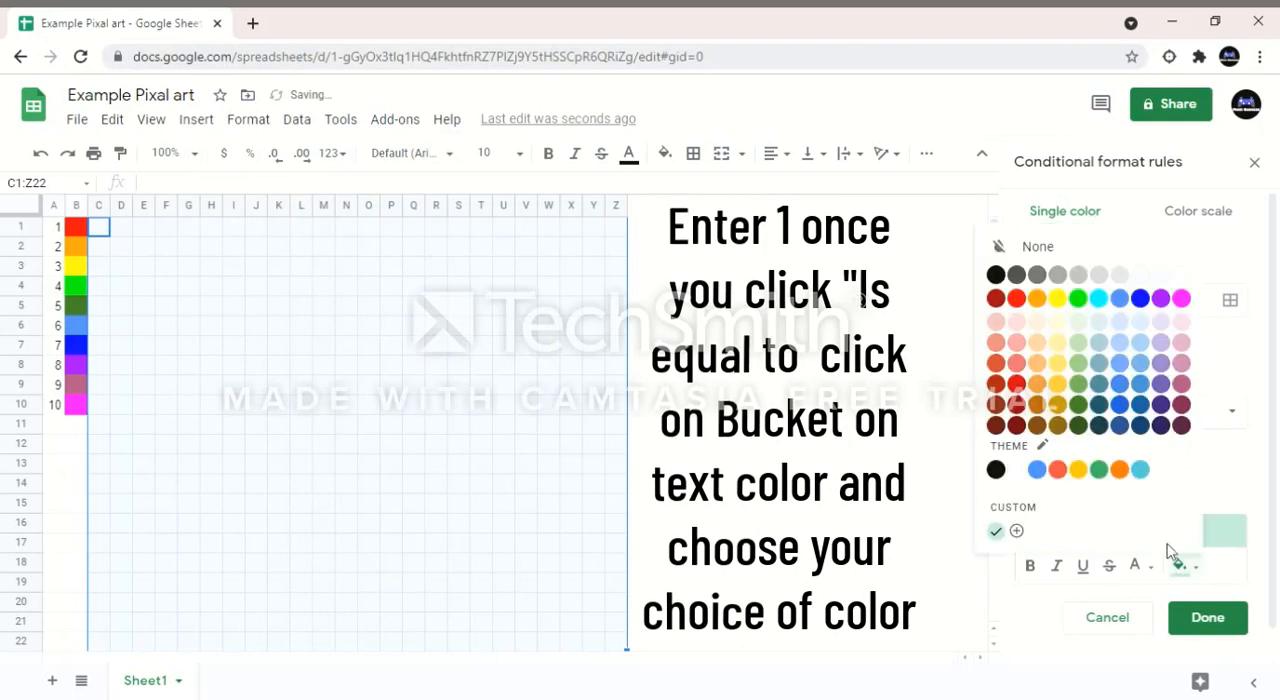
{"action": "left_click", "coordinate": [1028, 299]}
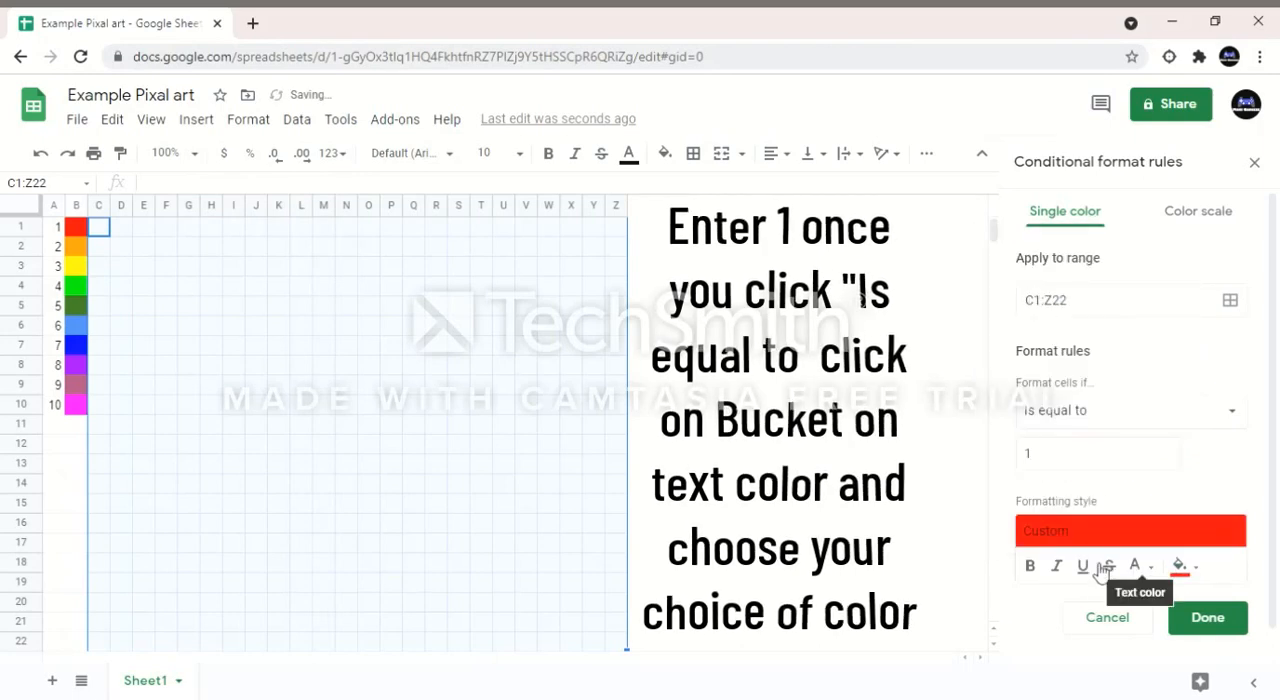
{"action": "left_click", "coordinate": [1136, 566]}
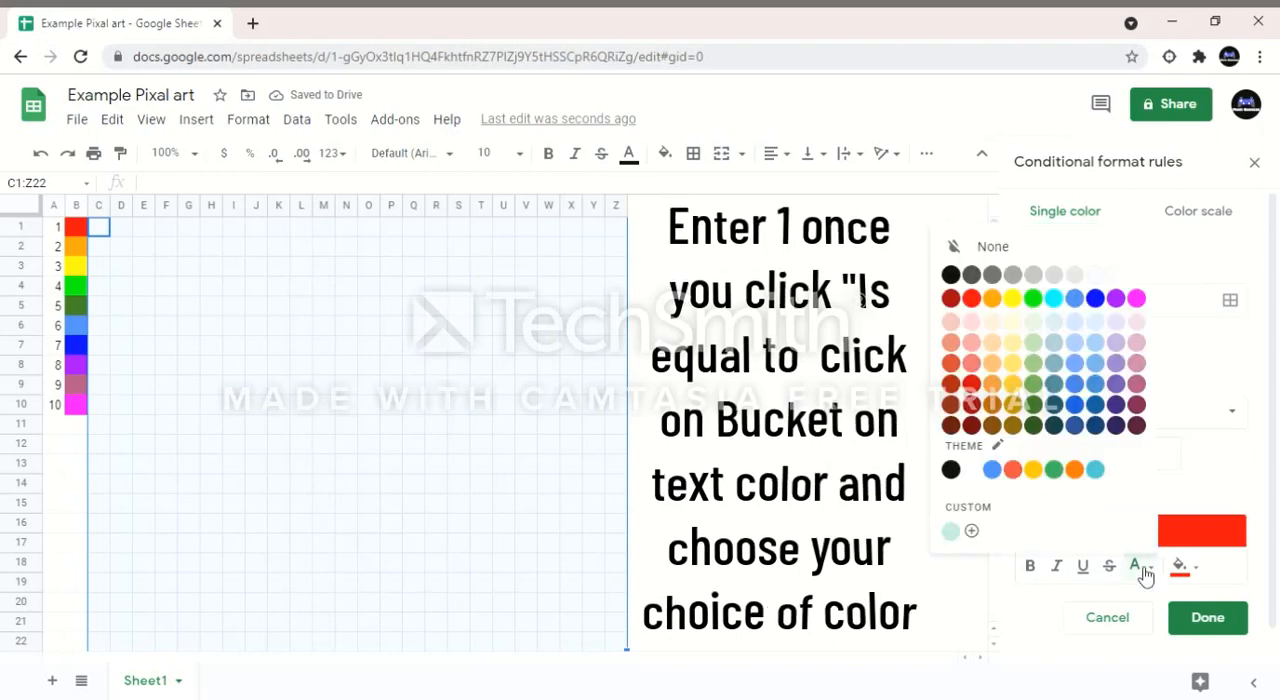
{"action": "left_click", "coordinate": [972, 297]}
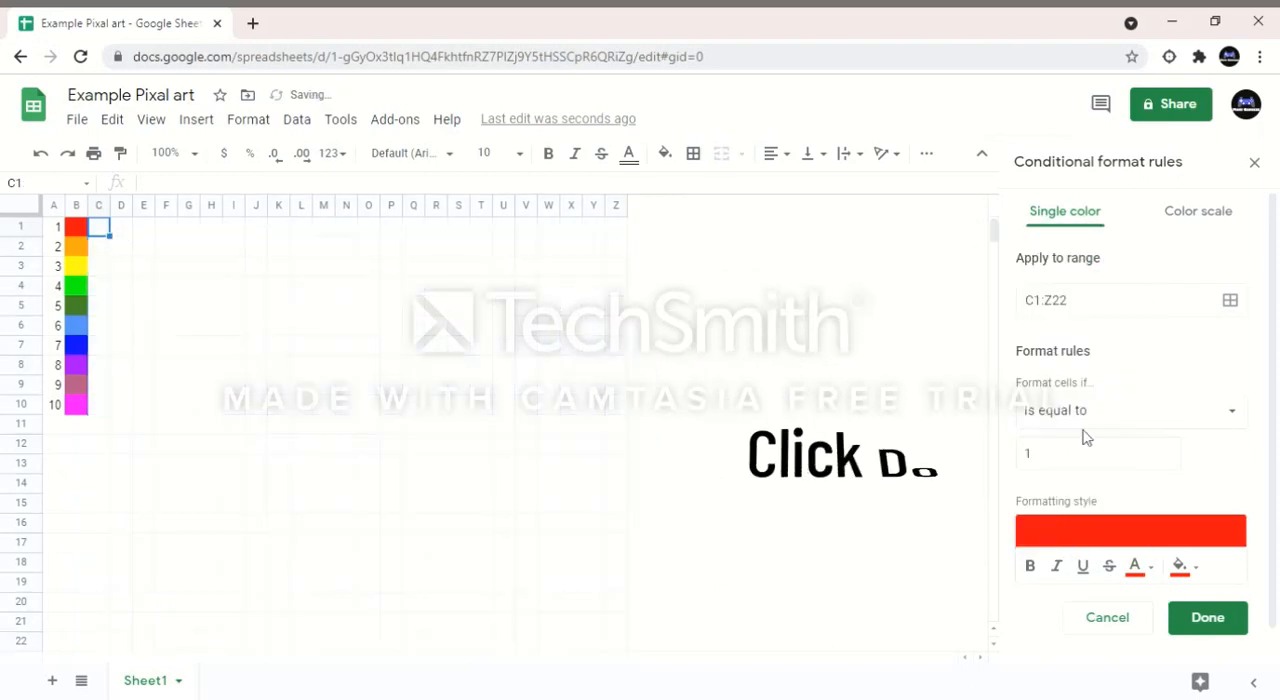
{"action": "left_click", "coordinate": [1220, 619]}
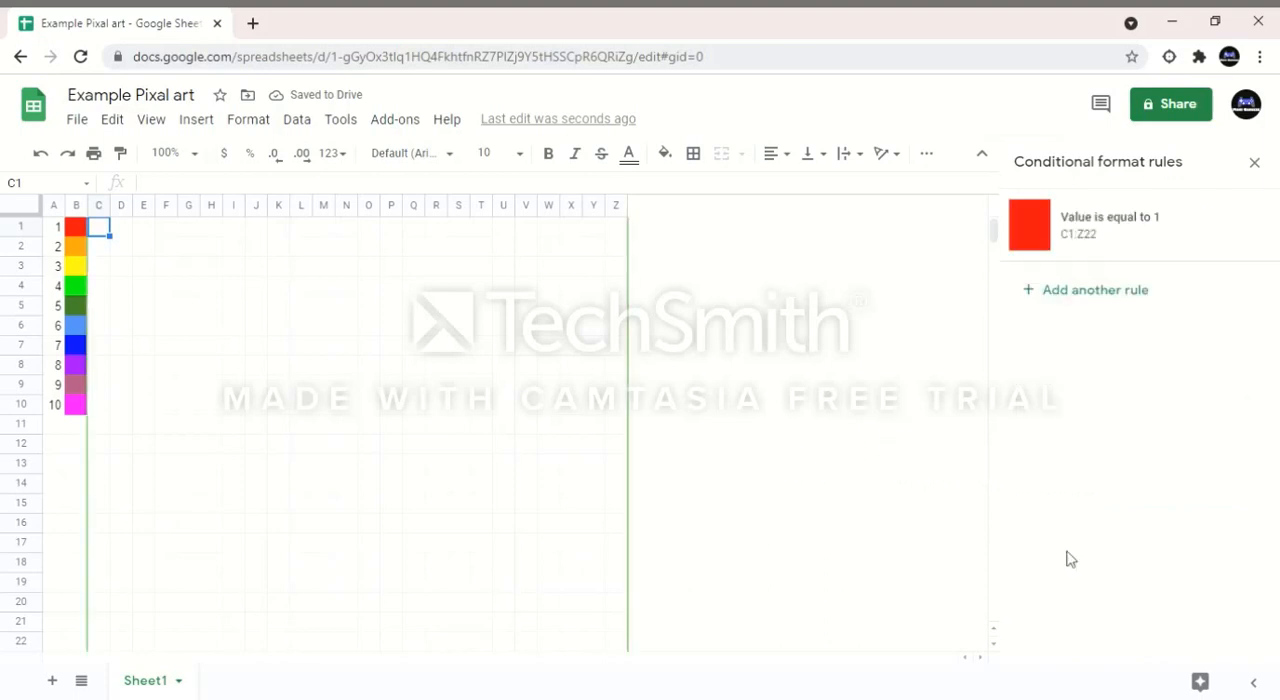
Step: Add another conditional formatting rule and set its condition to "Is equal to"
{"action": "left_click", "coordinate": [1150, 292]}
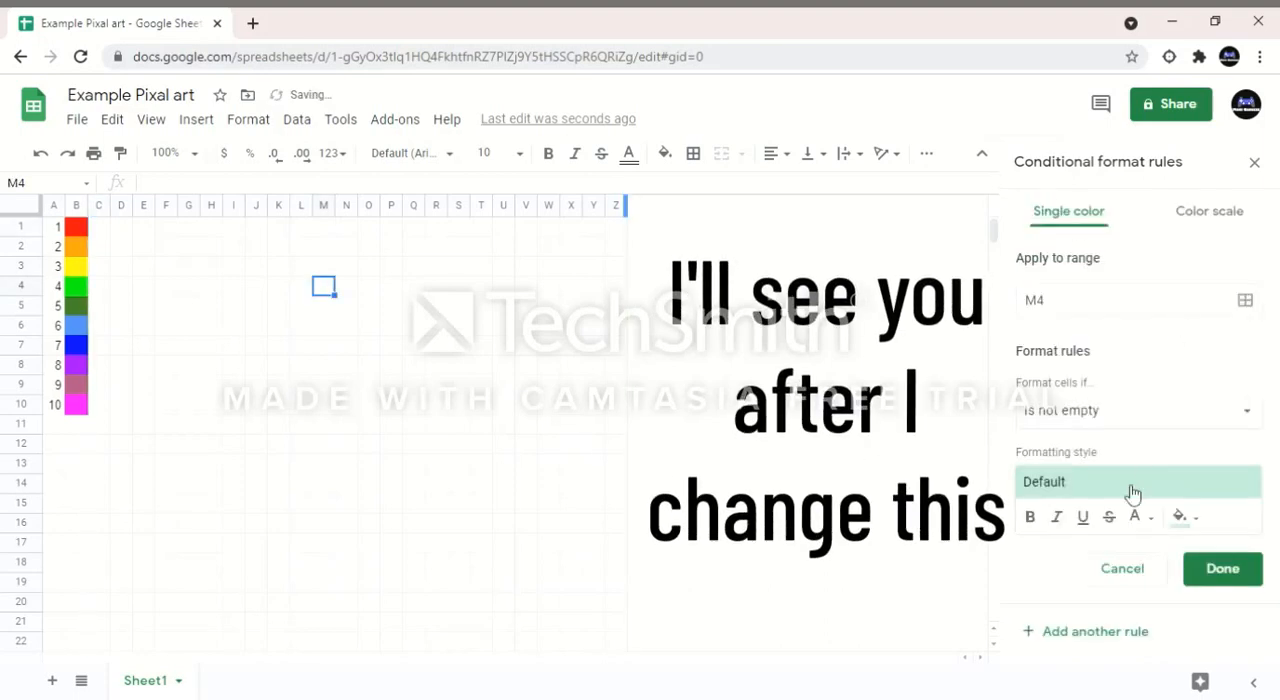
{"action": "left_click", "coordinate": [1087, 410]}
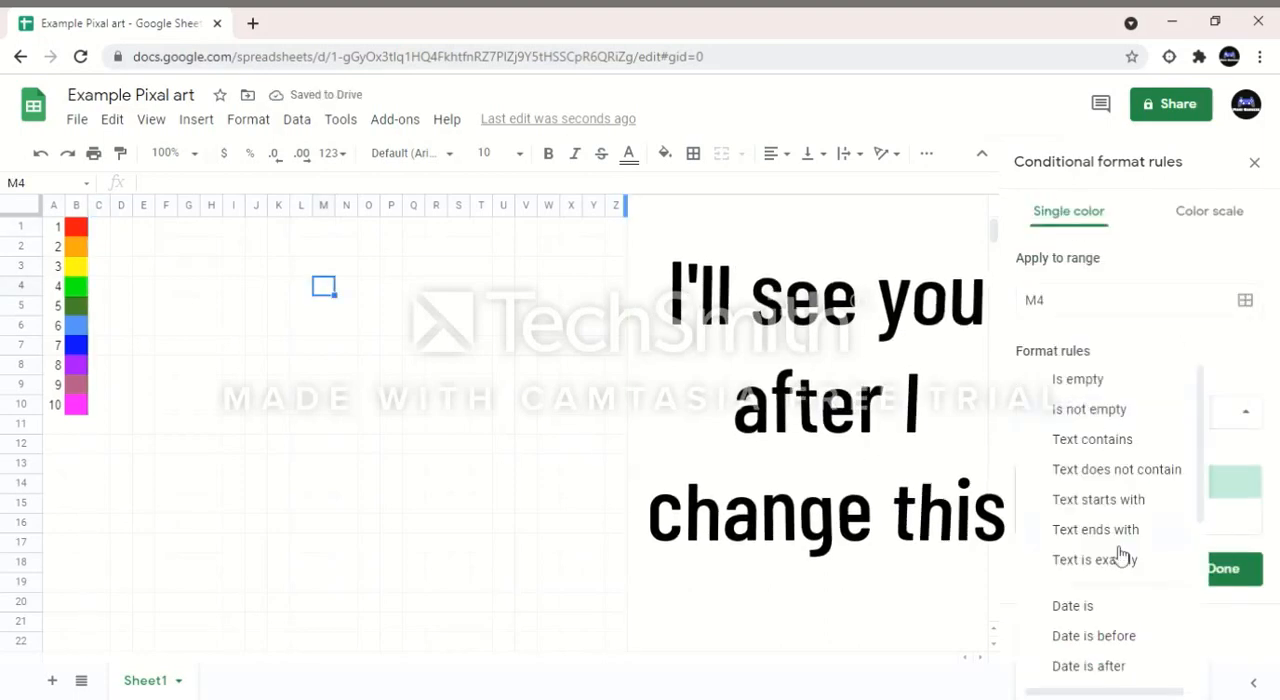
{"action": "scroll", "coordinate": [1089, 663], "scroll_direction": "down", "scroll_amount": 3}
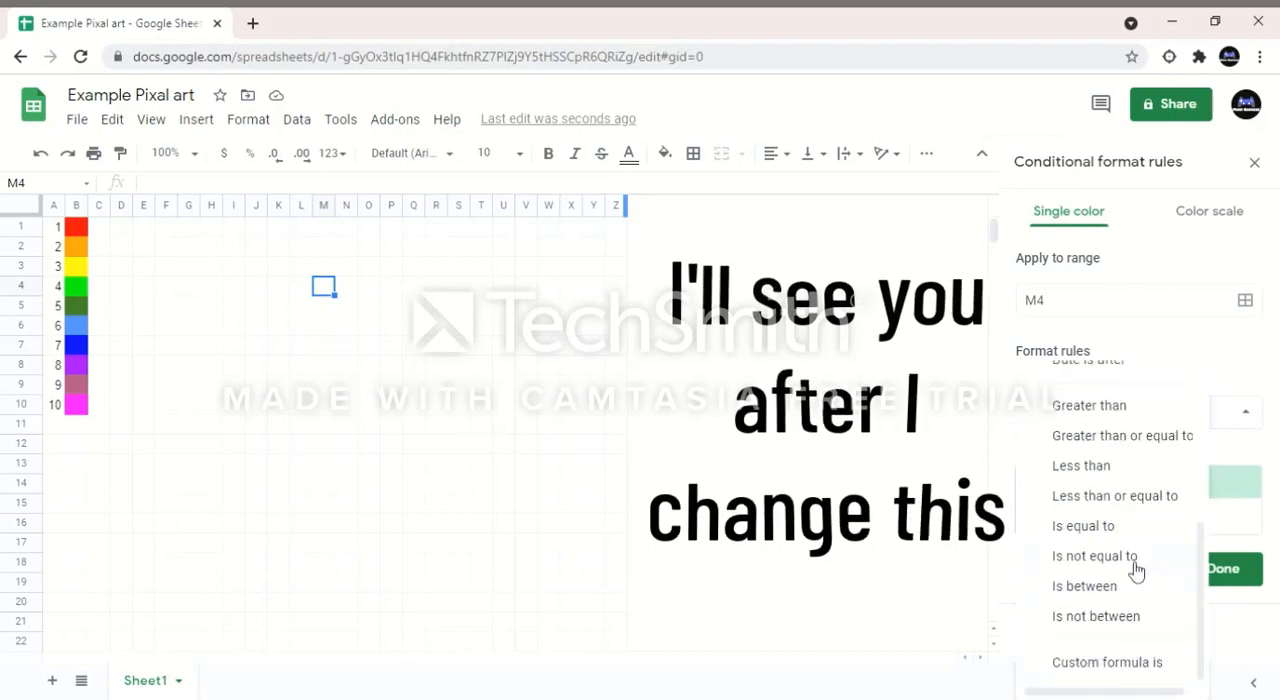
{"action": "left_click", "coordinate": [1088, 527]}
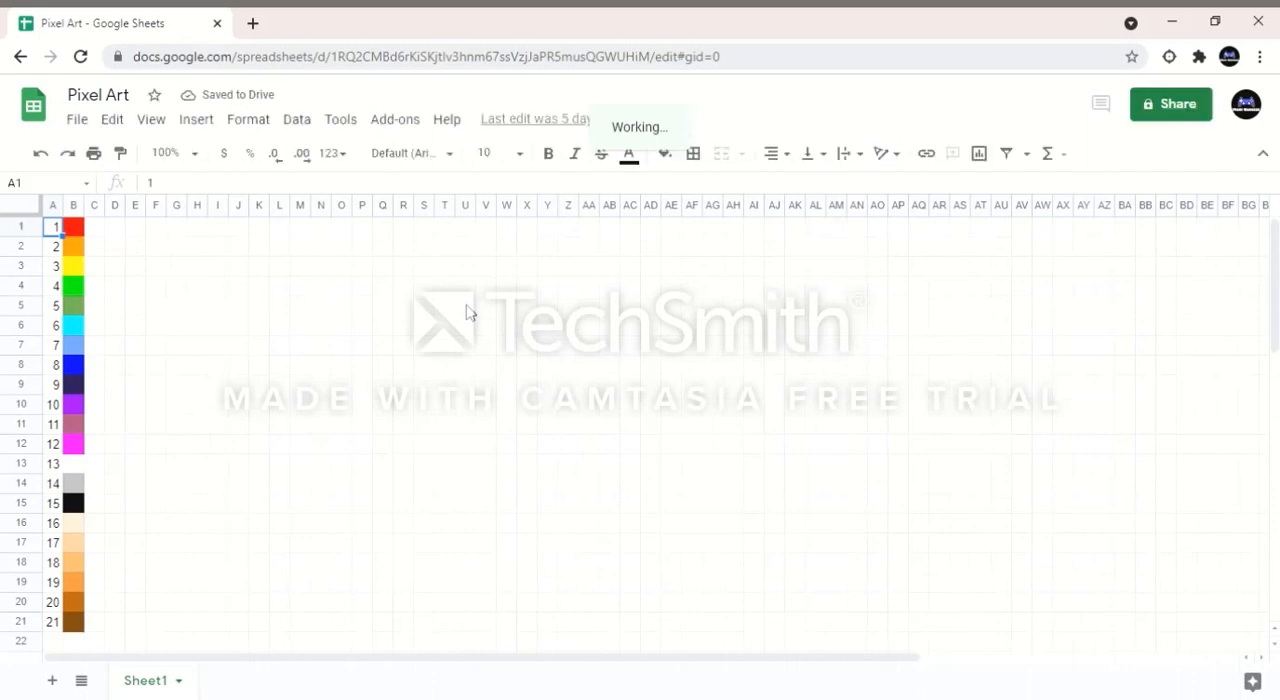
Step: Draw a yellow circle outline spanning U2:AE12 in the Pixel Art sheet by entering 3 in its border cells
{"action": "left_click", "coordinate": [466, 310]}
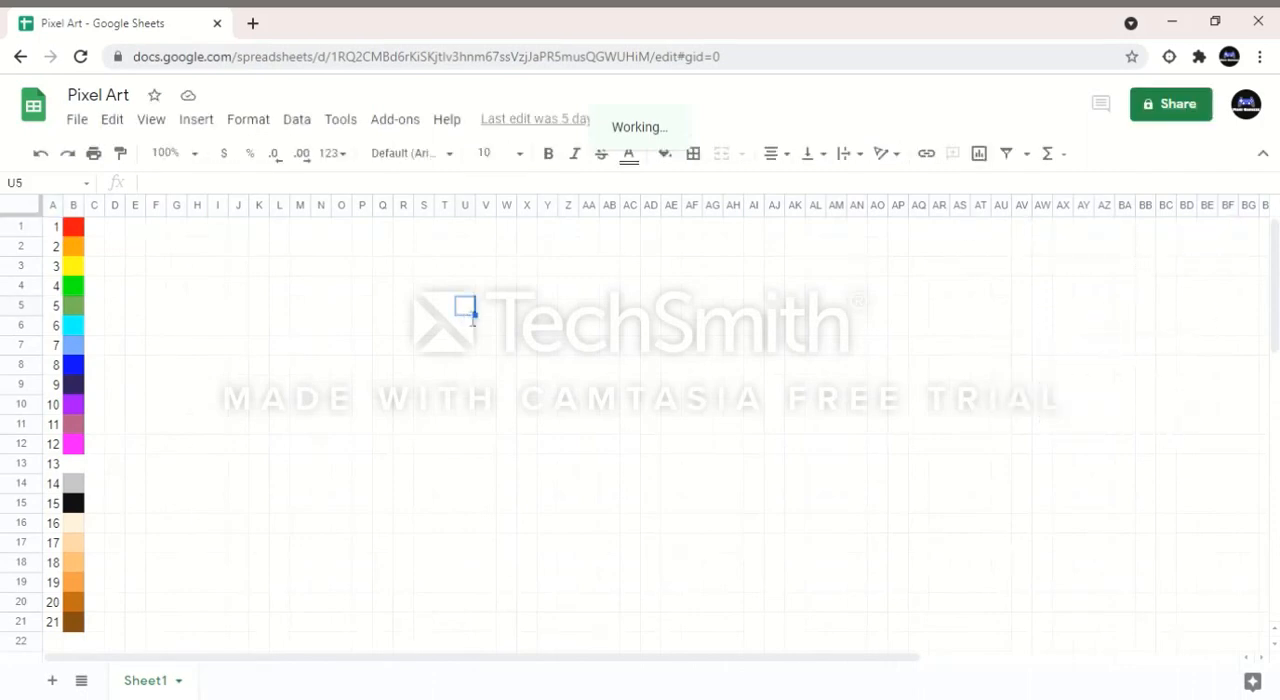
{"action": "type", "text": "3"}
{"action": "key", "text": "Return"}
{"action": "type", "text": "3 3 3 3"}
{"action": "key", "text": "Return"}
{"action": "key", "text": "Right"}
{"action": "type", "text": "3"}
{"action": "key", "text": "Return"}
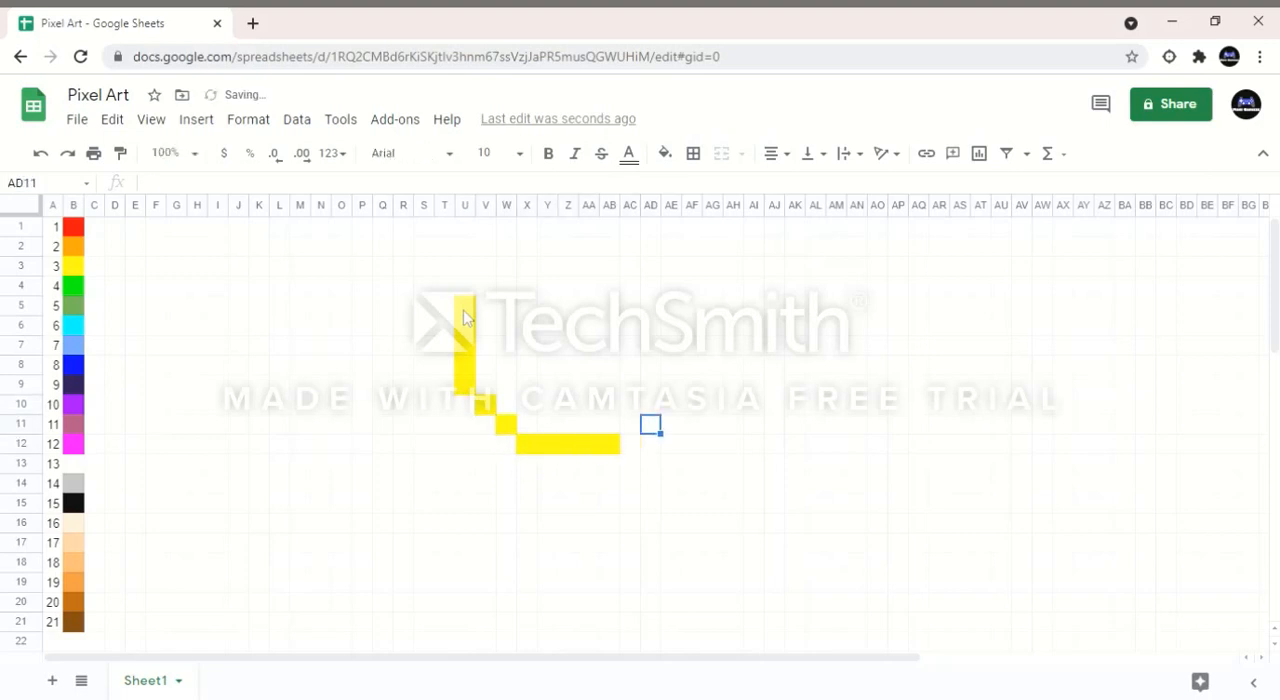
{"action": "type", "text": "3"}
{"action": "key", "text": "Up"}
{"action": "key", "text": "Right"}
{"action": "type", "text": "3"}
{"action": "key", "text": "Up"}
{"action": "type", "text": "3"}
{"action": "key", "text": "Up"}
{"action": "type", "text": "3"}
{"action": "key", "text": "Up"}
{"action": "key", "text": "3"}
{"action": "key", "text": "Up"}
{"action": "key", "text": "3"}
{"action": "key", "text": "Up"}
{"action": "key", "text": "Left"}
{"action": "type", "text": "3"}
{"action": "key", "text": "Left"}
{"action": "key", "text": "3"}
{"action": "key", "text": "Left"}
{"action": "key", "text": "3"}
{"action": "key", "text": "Left"}
{"action": "key", "text": "3"}
{"action": "key", "text": "Left"}
{"action": "key", "text": "3"}
{"action": "key", "text": "Left"}
{"action": "key", "text": "Down"}
{"action": "key", "text": "3"}
{"action": "key", "text": "Left"}
{"action": "key", "text": "Down"}
{"action": "type", "text": "3"}
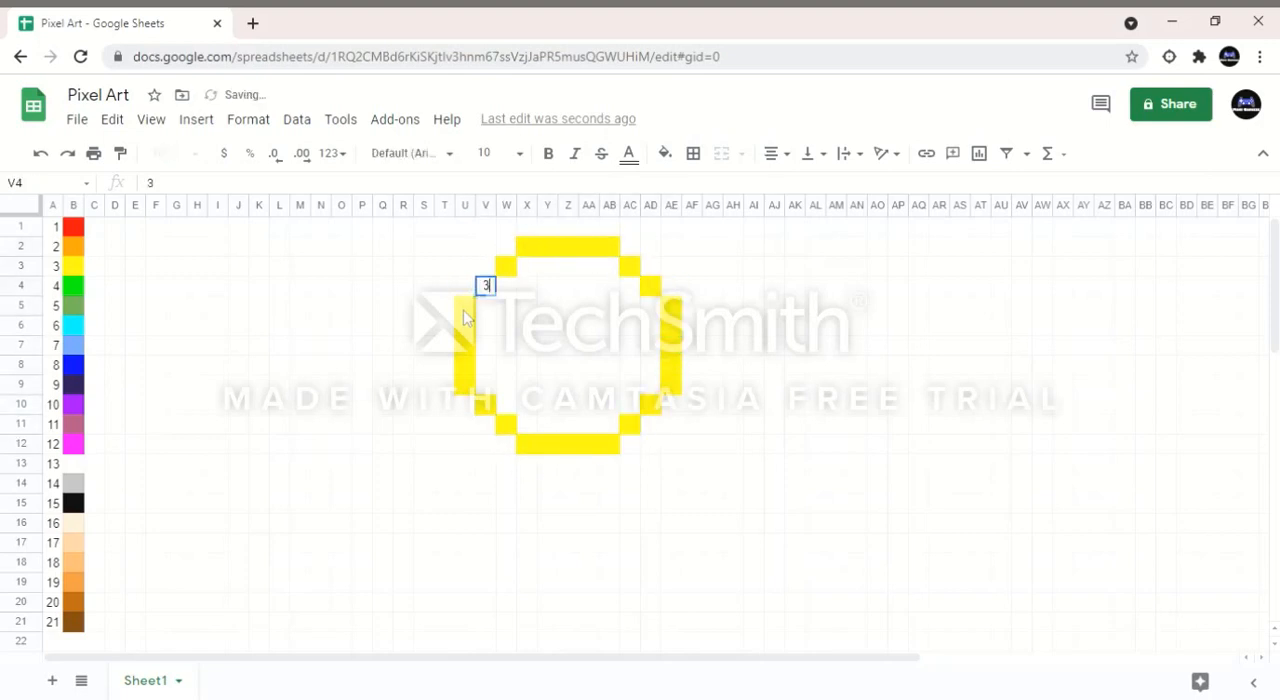
{"action": "key", "text": "Return"}
Step: Fill the circle's interior cells in columns V, W and X with 3
{"action": "type", "text": "3 3 3 3 3 3"}
{"action": "key", "text": "Right"}
{"action": "key", "text": "Up"}
{"action": "key", "text": "Up"}
{"action": "key", "text": "Up"}
{"action": "key", "text": "Up"}
{"action": "key", "text": "Up"}
{"action": "key", "text": "Up"}
{"action": "type", "text": "3 3 3 3 3 3 3"}
{"action": "key", "text": "Return"}
{"action": "key", "text": "Right"}
{"action": "key", "text": "BackSpace"}
{"action": "key", "text": "Return"}
{"action": "type", "text": "3 3 3 3 3 3 3 3"}
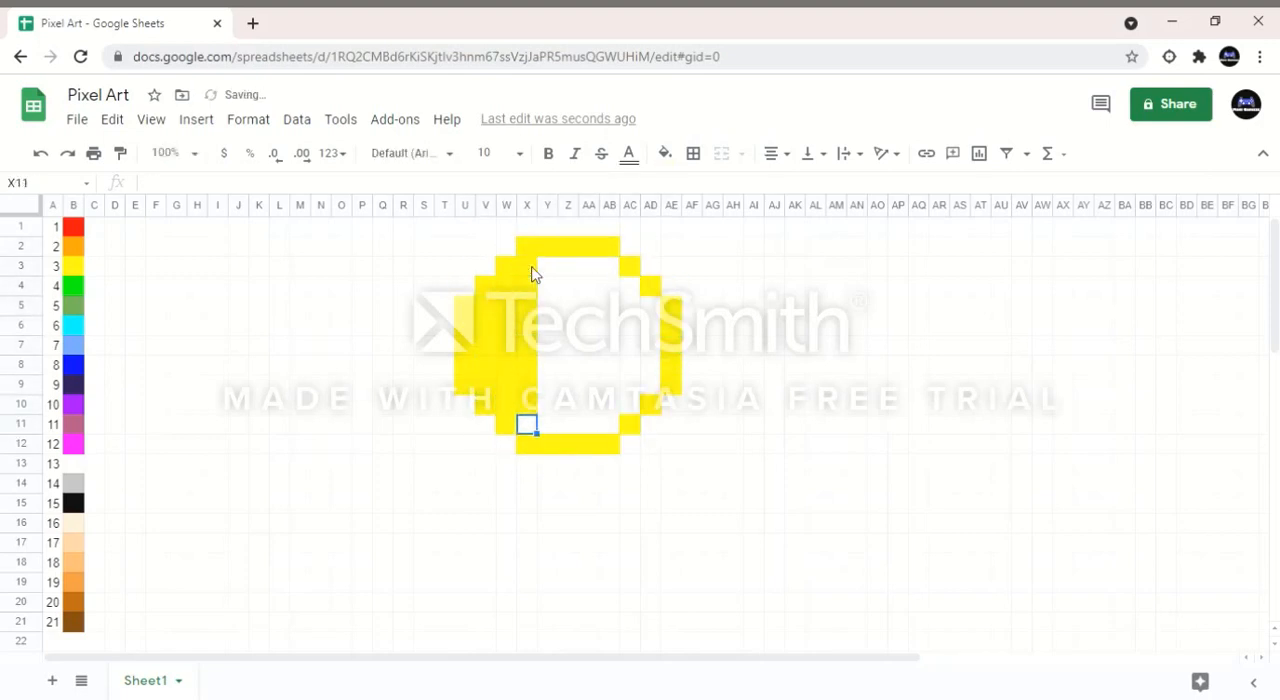
Step: Enter 3 in the circle's interior cells of columns Y to AB, rows 3 to 11
{"action": "key", "text": "Right"}
{"action": "key", "text": "Up"}
{"action": "key", "text": "Up"}
{"action": "key", "text": "Up"}
{"action": "key", "text": "Up"}
{"action": "key", "text": "Up"}
{"action": "key", "text": "Up"}
{"action": "key", "text": "Up"}
{"action": "key", "text": "Up"}
{"action": "type", "text": "3 3 3 3 3 3 3 3 3"}
{"action": "key", "text": "Right"}
{"action": "key", "text": "Up"}
{"action": "key", "text": "Up"}
{"action": "key", "text": "Up"}
{"action": "key", "text": "Up"}
{"action": "key", "text": "Up"}
{"action": "key", "text": "Up"}
{"action": "key", "text": "Up"}
{"action": "key", "text": "Up"}
{"action": "type", "text": "3 3 3 3 3 3 3 3 3"}
{"action": "key", "text": "Right"}
{"action": "key", "text": "Up"}
{"action": "key", "text": "Up"}
{"action": "key", "text": "Up"}
{"action": "key", "text": "Up"}
{"action": "key", "text": "Up"}
{"action": "key", "text": "Up"}
{"action": "key", "text": "Up"}
{"action": "key", "text": "Up"}
{"action": "type", "text": "3 3 3 3 3 3 3 3 3"}
{"action": "key", "text": "Right"}
{"action": "key", "text": "Up"}
{"action": "key", "text": "Up"}
{"action": "key", "text": "Up"}
{"action": "key", "text": "Up"}
{"action": "key", "text": "Up"}
{"action": "key", "text": "Up"}
{"action": "key", "text": "Up"}
{"action": "key", "text": "Up"}
{"action": "type", "text": "3 3 3 3 3 3 3 3 3"}
{"action": "key", "text": "Return"}
{"action": "key", "text": "Up"}
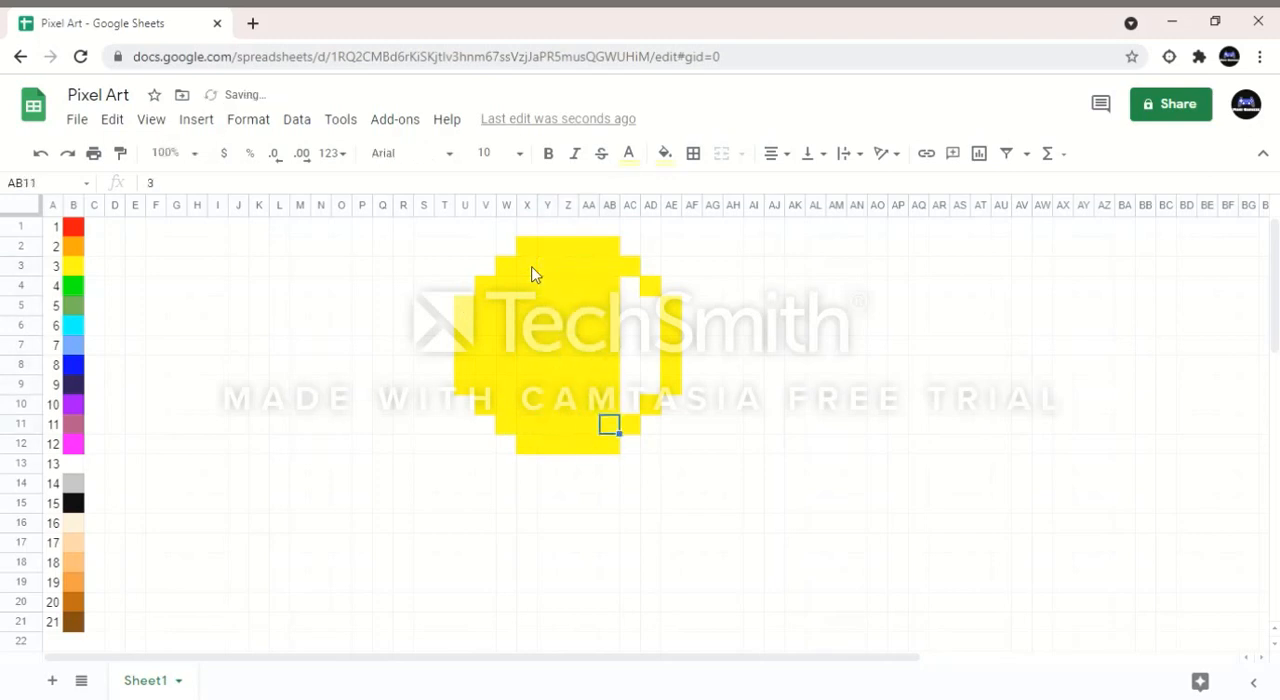
Step: Complete the yellow circle by entering 3 in the remaining empty interior cells of columns AC and AD
{"action": "key", "text": "Right"}
{"action": "type", "text": "3 3 3 3 3"}
{"action": "key", "text": "Return"}
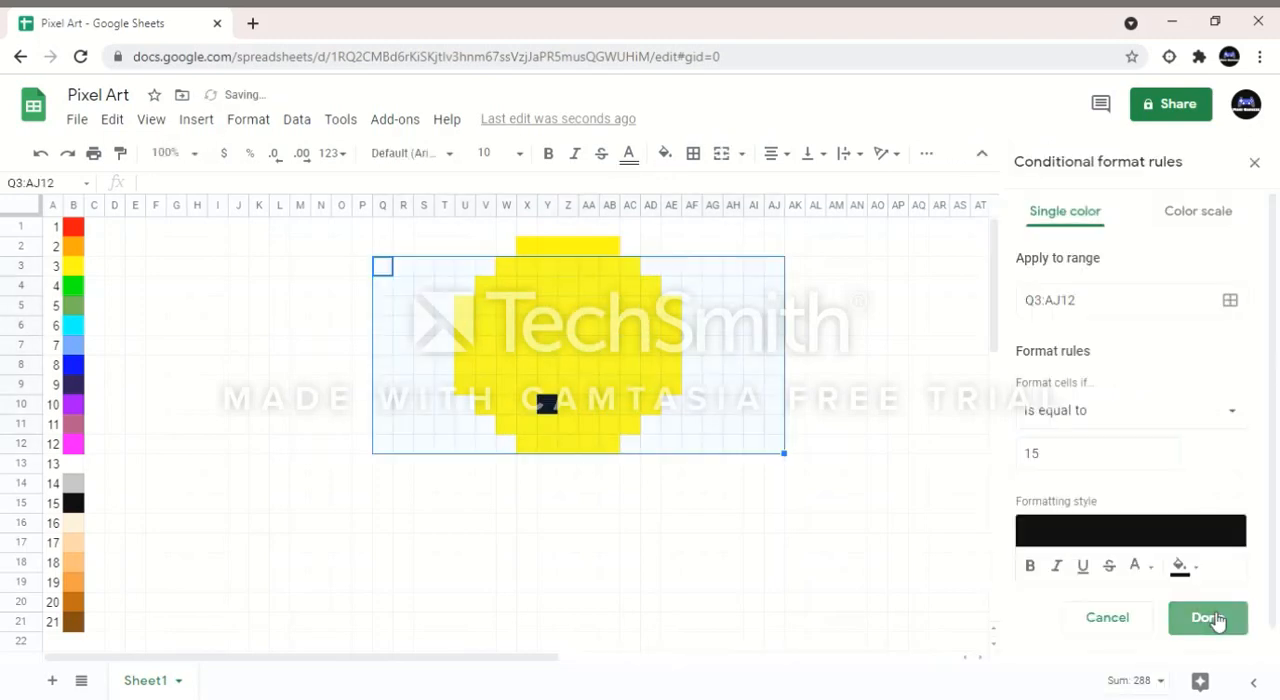
Step: Save a conditional formatting rule that colors cells equal to 15 in Q3:AJ12 black
{"action": "left_click", "coordinate": [1214, 620]}
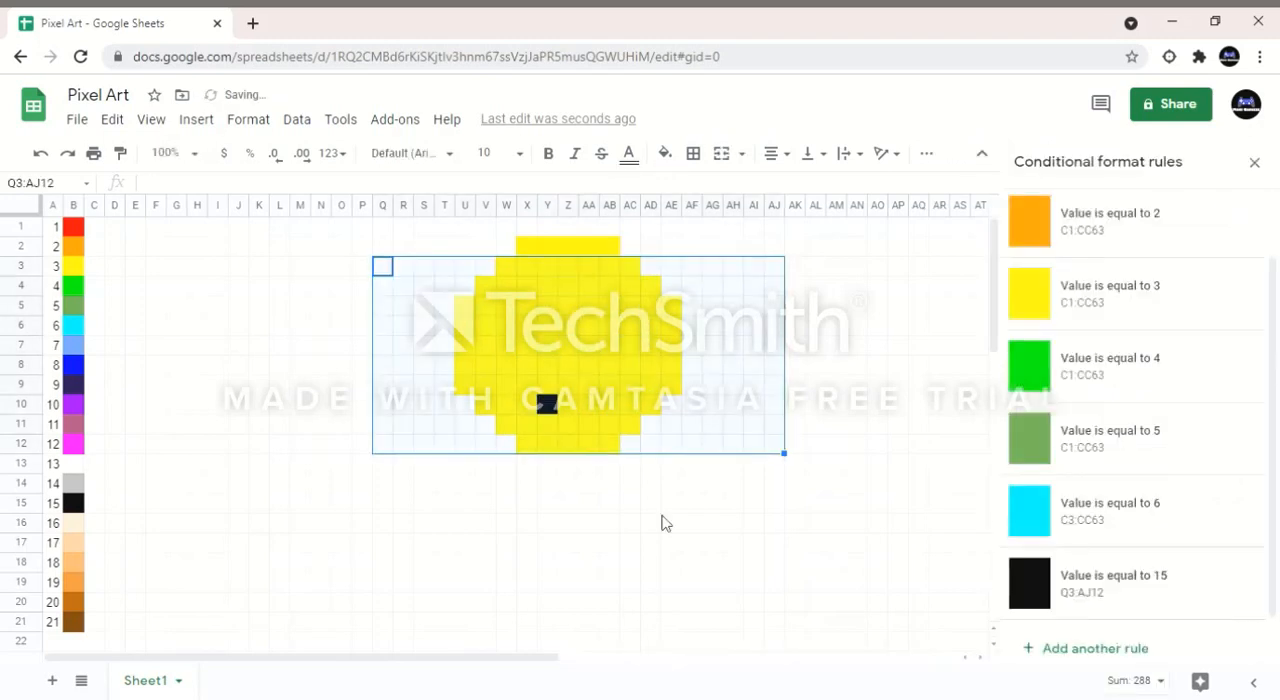
Step: Enter 15 in X9, Y10:AA10 and AB9 for a black smiling mouth, and in X5 and AB5 for the eyes
{"action": "left_click", "coordinate": [564, 410]}
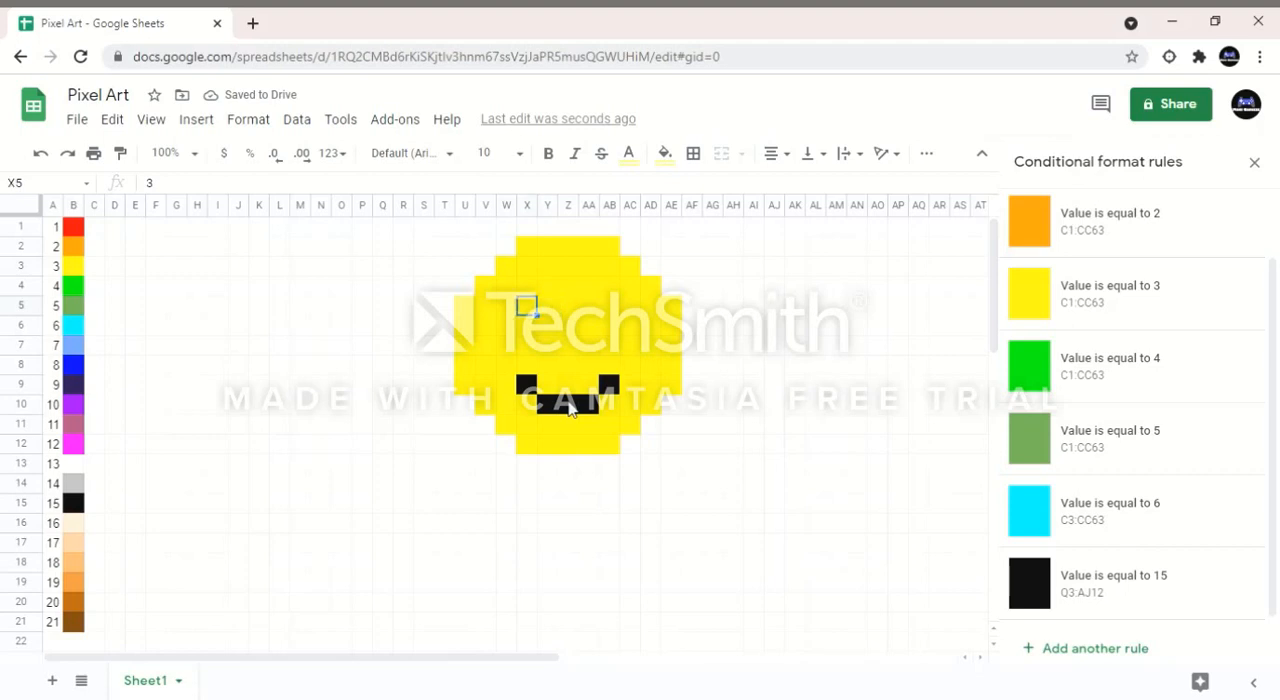
{"action": "key", "text": "Right"}
{"action": "key", "text": "Right"}
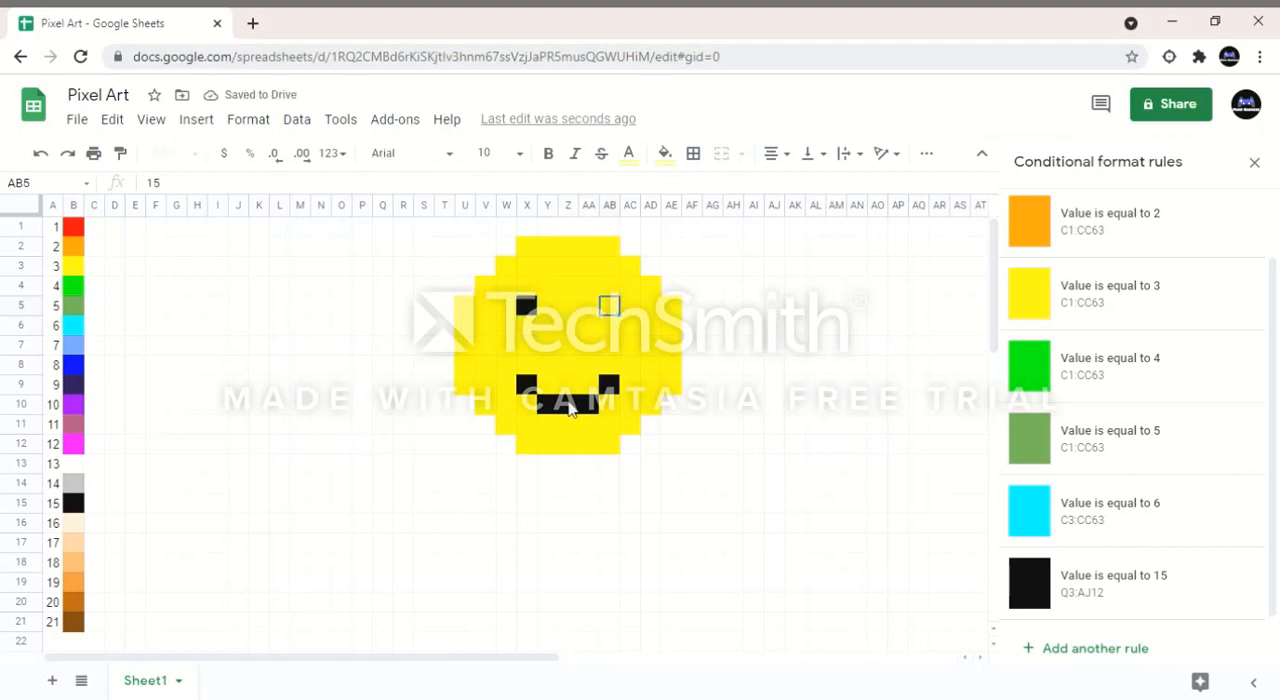
{"action": "key", "text": "Return"}
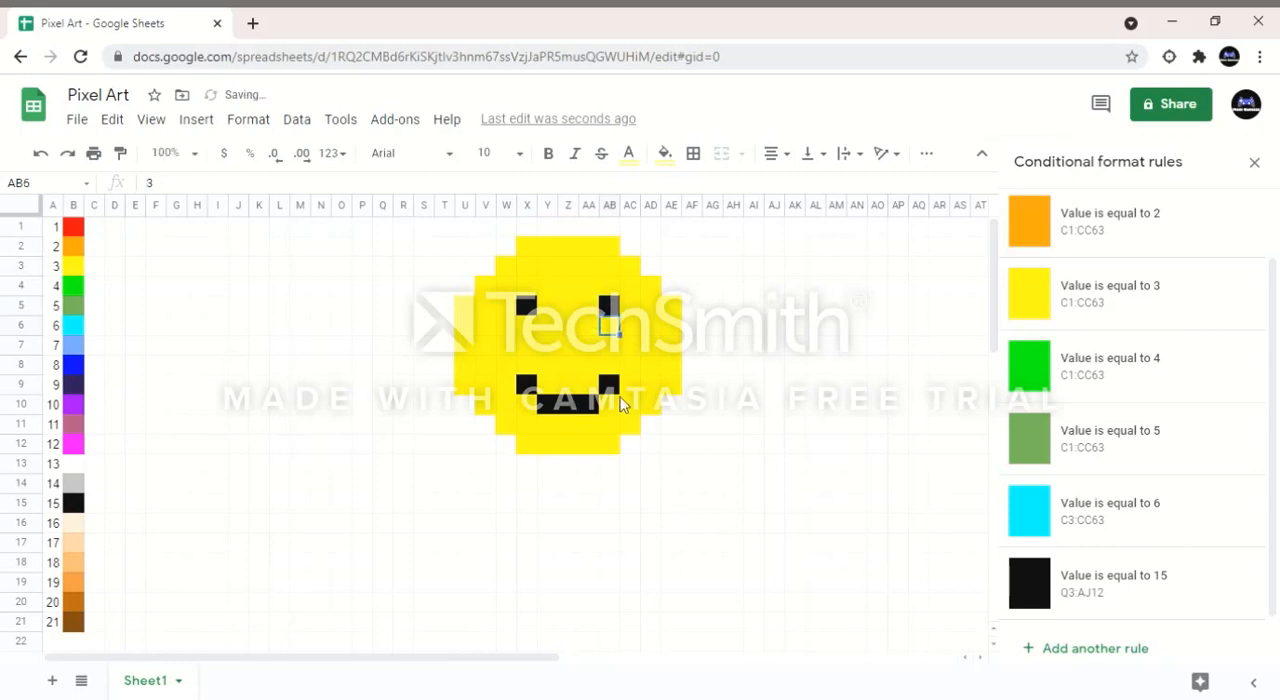
{"action": "left_click", "coordinate": [692, 465]}
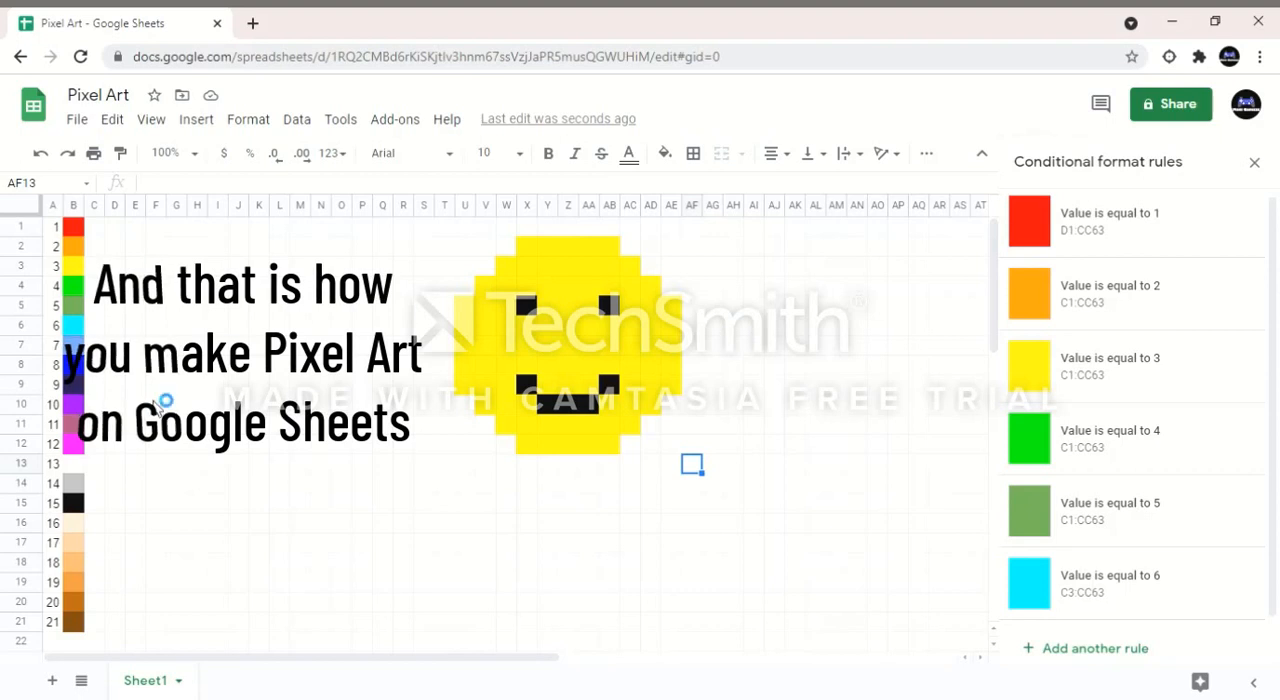
{"action": "left_click_drag", "start_coordinate": [92, 625], "coordinate": [118, 512]}
{"action": "left_click", "coordinate": [118, 510]}
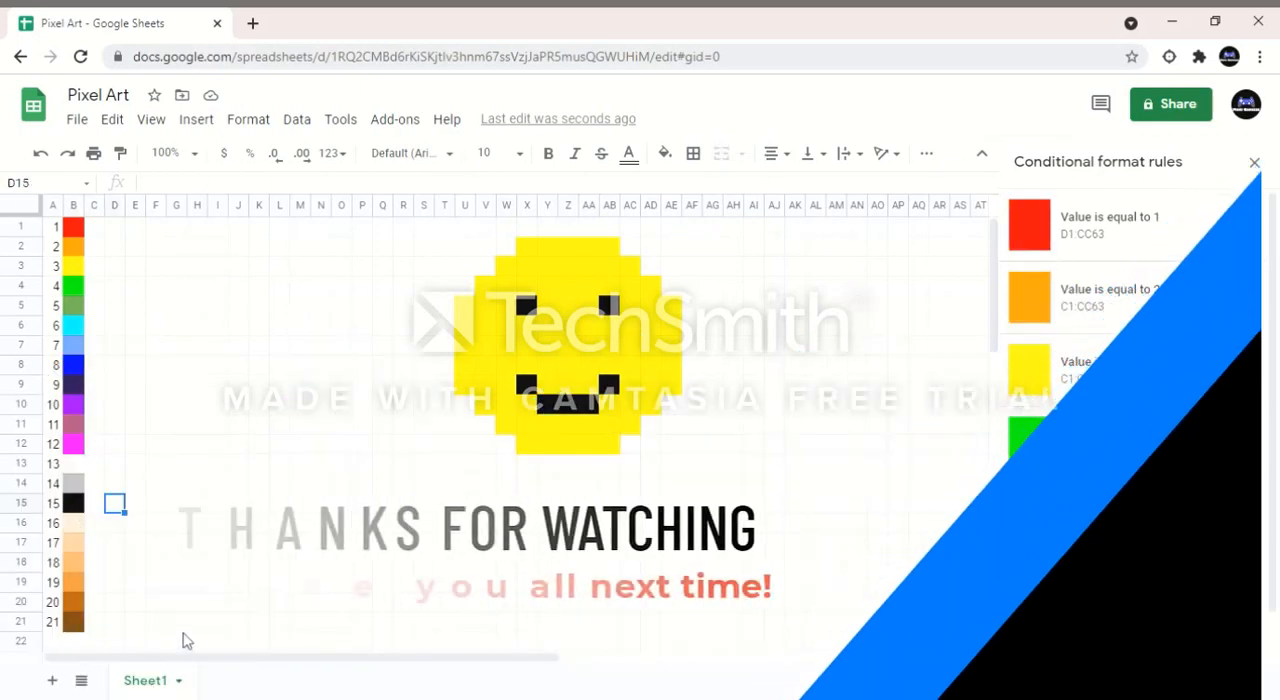
{"action": "left_click", "coordinate": [197, 523]}
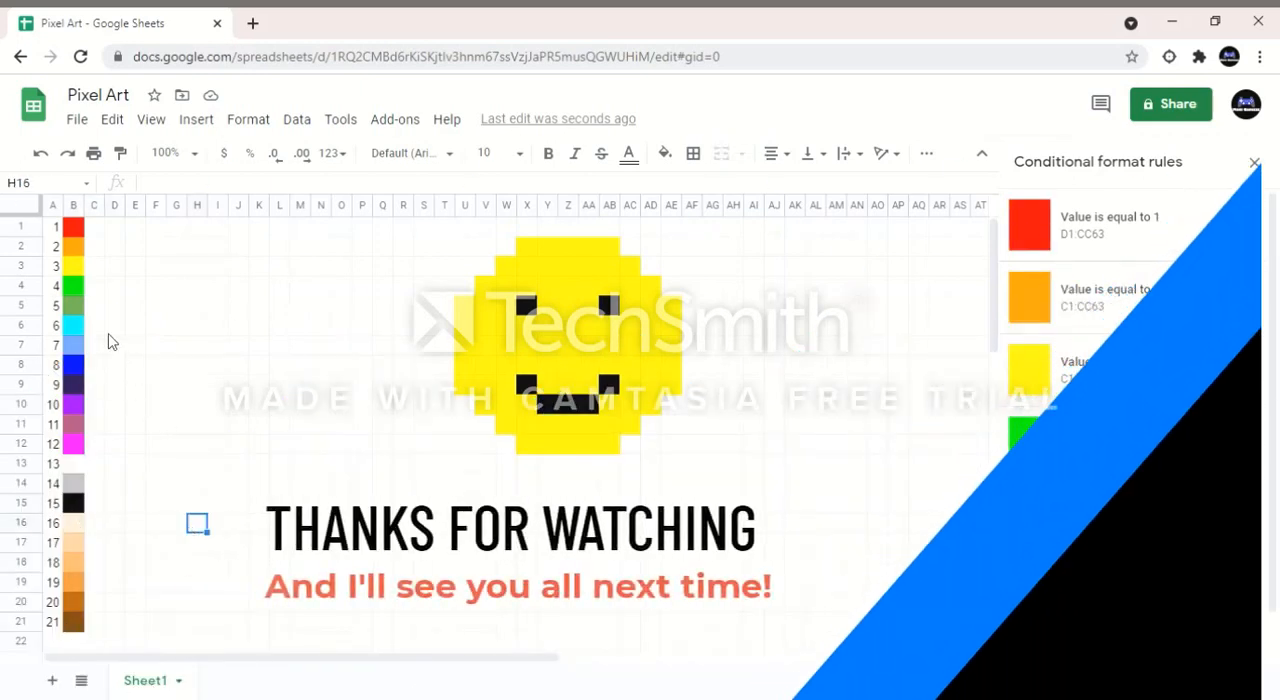